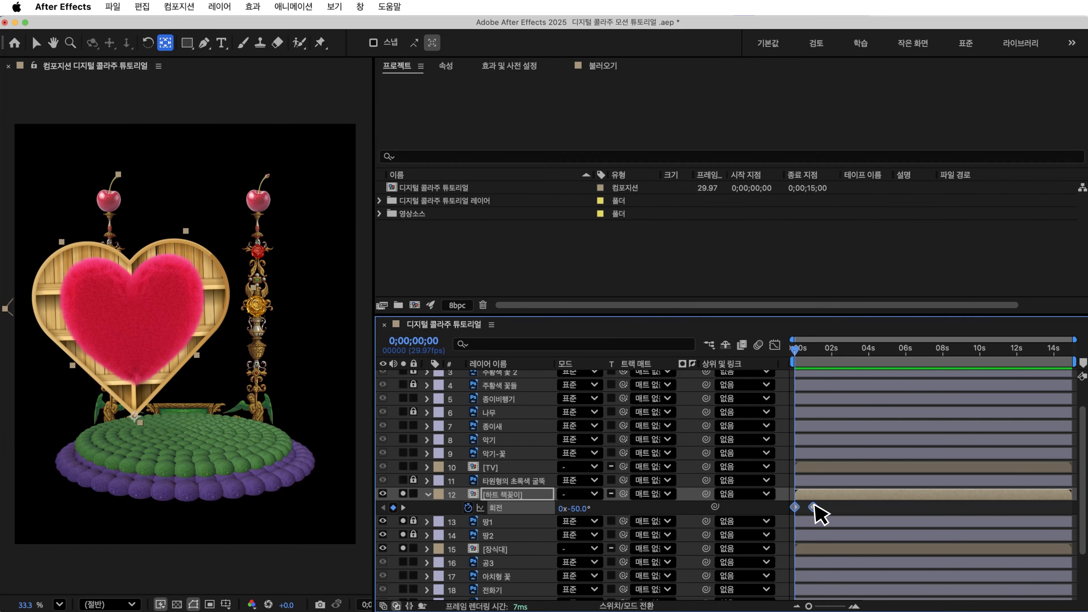
- Apply Easy Ease to the rotation keyframes of the [하트 책꽂이] layer and check their speed curve in the Graph Editor
{"action": "right_click", "coordinate": [814, 507]}
{"action": "mouse_move", "coordinate": [878, 598]}
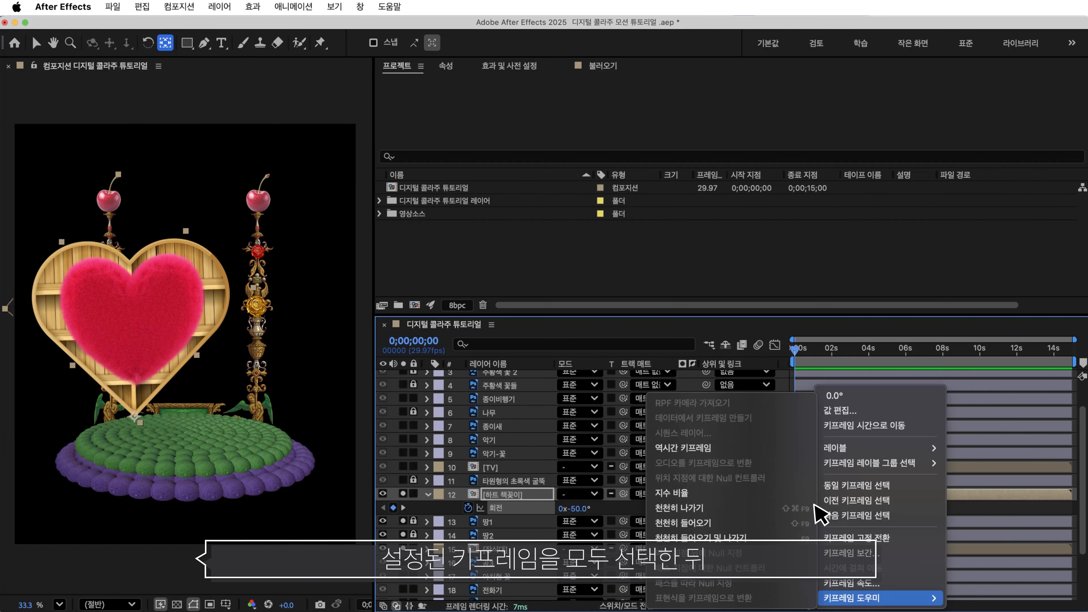
{"action": "left_click", "coordinate": [767, 539]}
{"action": "left_click", "coordinate": [774, 346]}
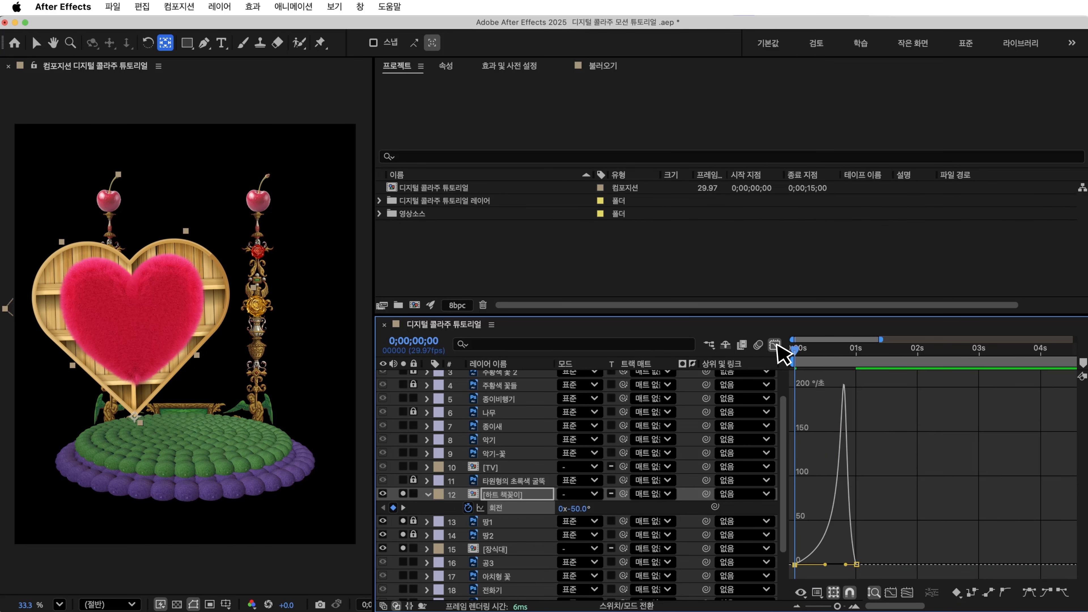
{"action": "left_click", "coordinate": [775, 346]}
- Keyframe the [하트 책꽂이] layer's scale at 100%, 95% and 100% at 0.75, 1 and 1.25 seconds with Easy Ease, and preview it
{"action": "left_click", "coordinate": [856, 348]}
{"action": "key", "text": "s"}
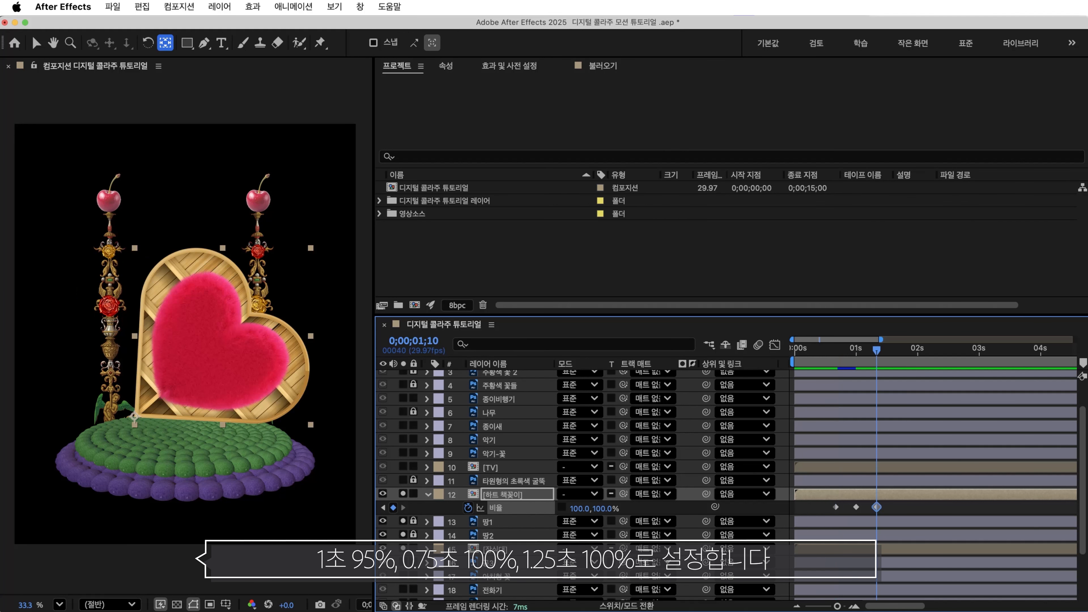
{"action": "key", "text": "F9"}
{"action": "key", "text": "space"}
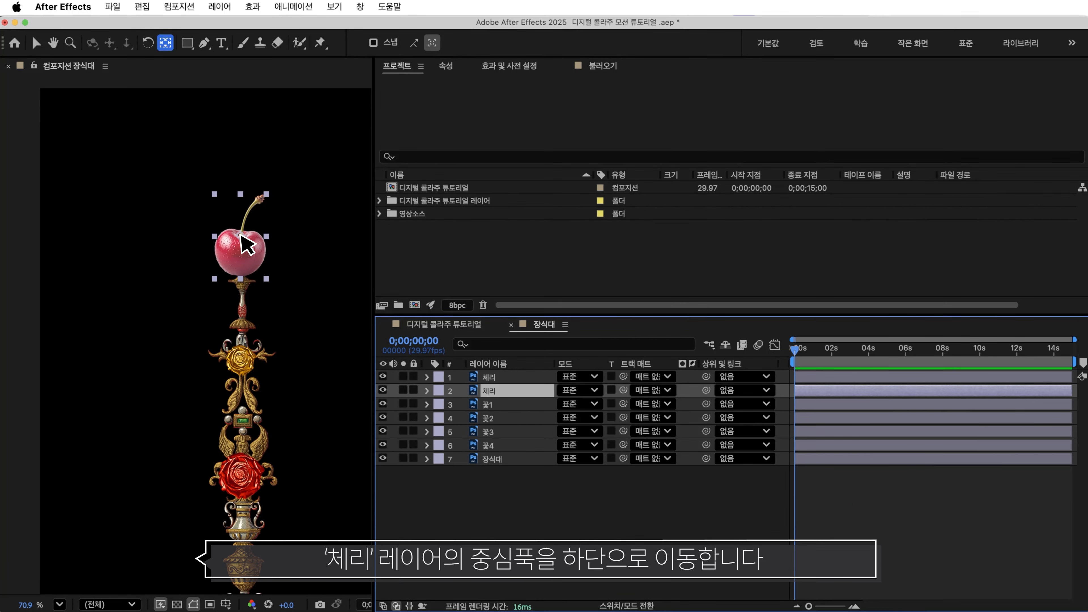
- In the 장식대 composition, move the left cherry's anchor point to its base and loop its rotation keyframes with a loopOut() expression
{"action": "left_click", "coordinate": [241, 242]}
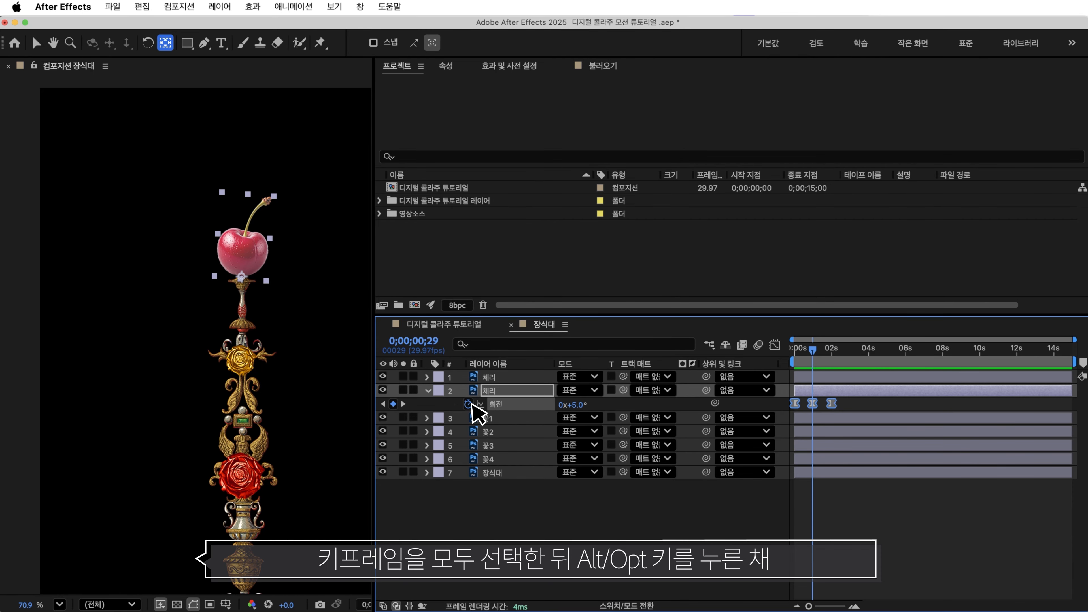
{"action": "left_click", "coordinate": [469, 404], "text": "alt"}
{"action": "type", "text": "loop"}
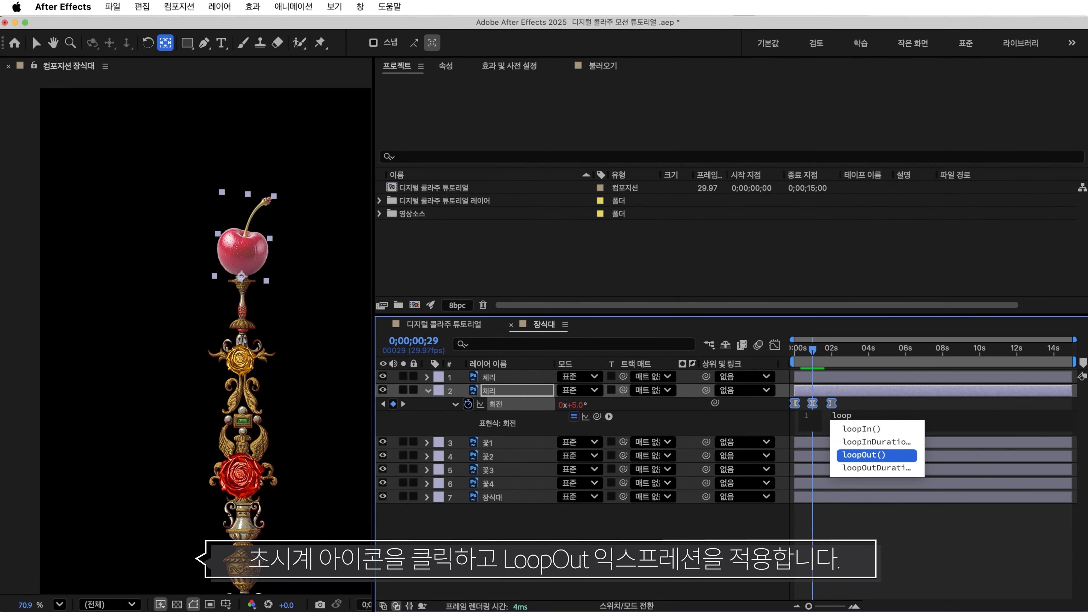
{"action": "key", "text": "Return"}
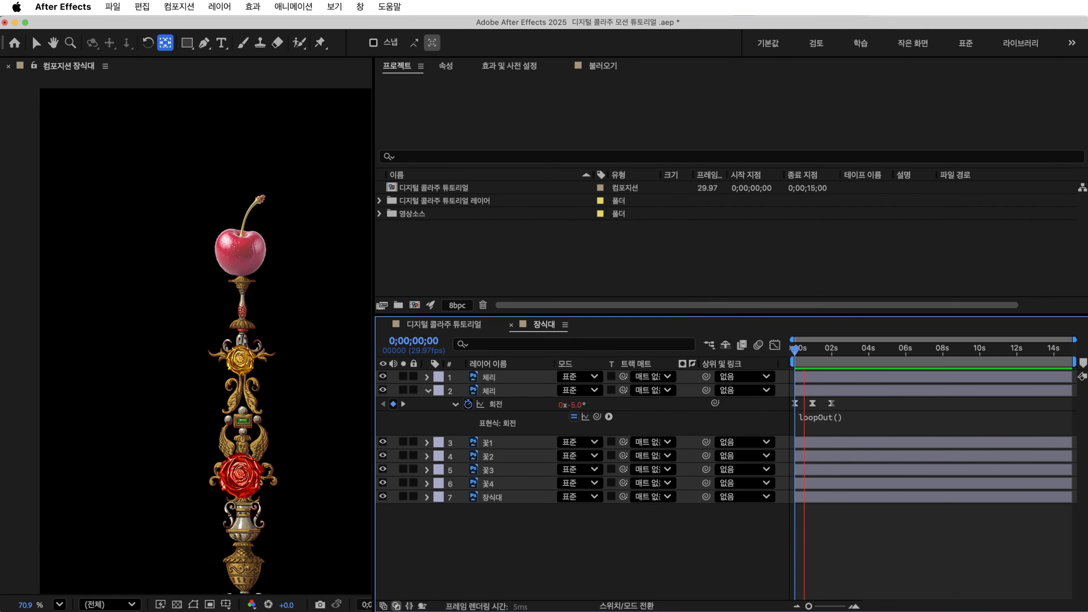
- Paste the looping rotation onto the right cherry layer and set its rotation to 5° at 0 seconds
{"action": "left_click", "coordinate": [516, 378]}
{"action": "key", "text": "cmd+v"}
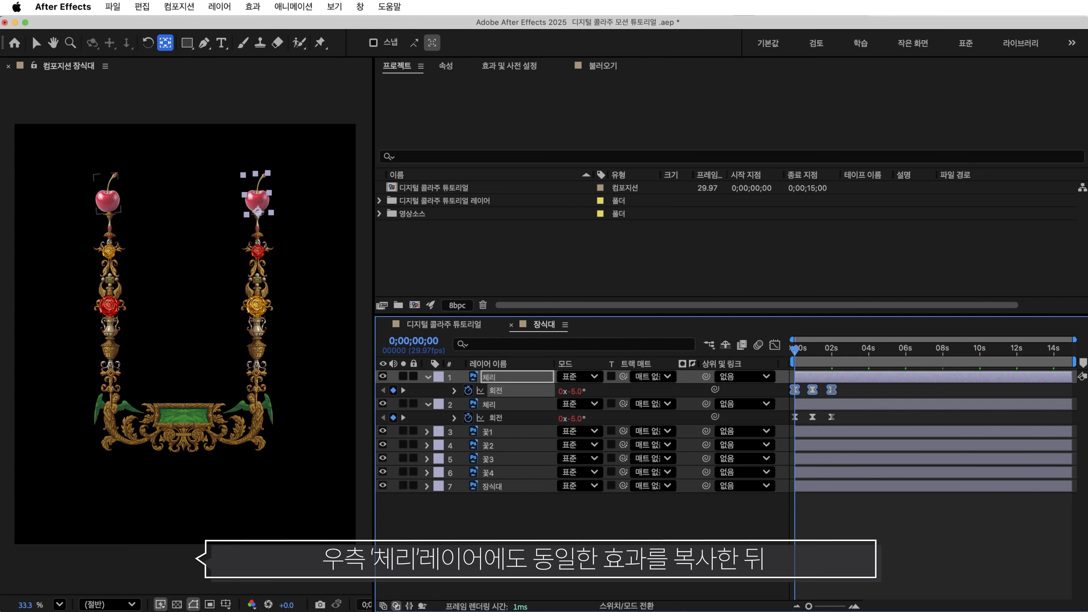
{"action": "key", "text": "F2"}
{"action": "left_click", "coordinate": [575, 391]}
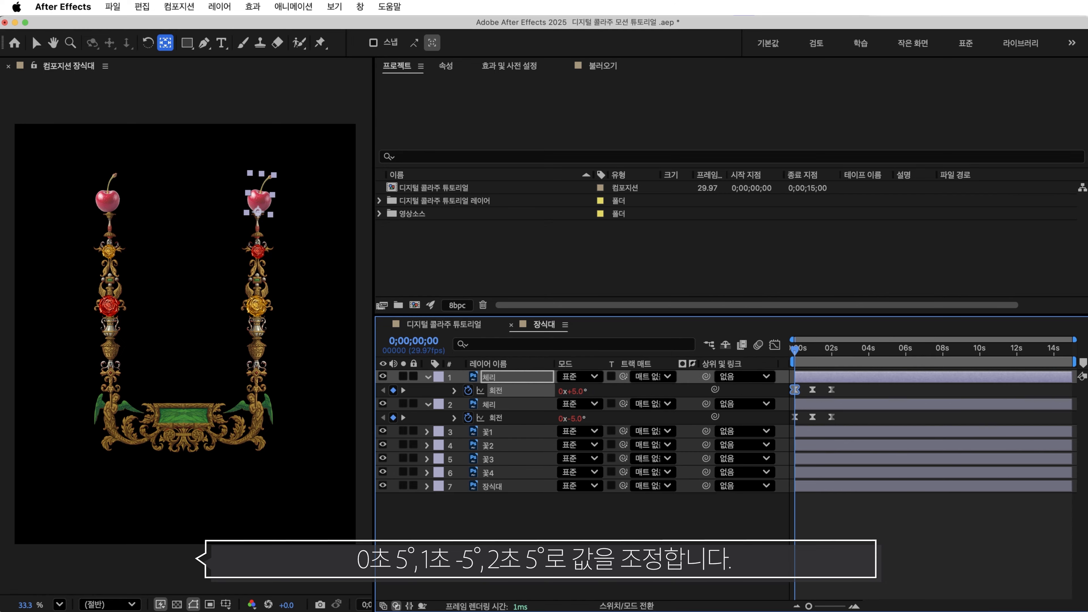
{"action": "type", "text": "5"}
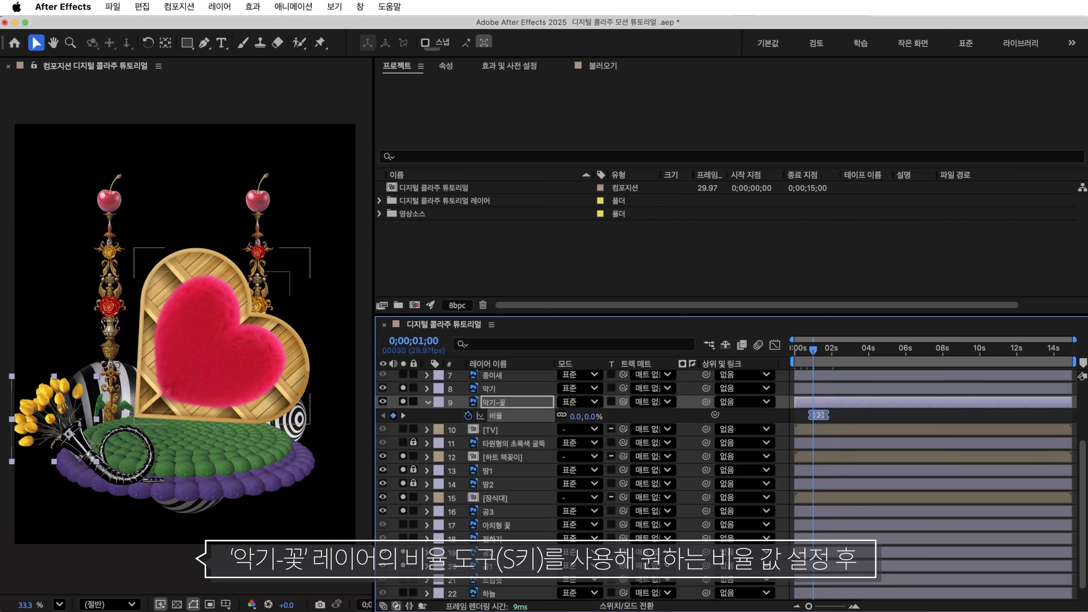
- Parent the 악기-꽃 layer to the 악기 layer and preview the animation
{"action": "key", "text": "Return"}
{"action": "left_click_drag", "start_coordinate": [706, 402], "coordinate": [493, 389]}
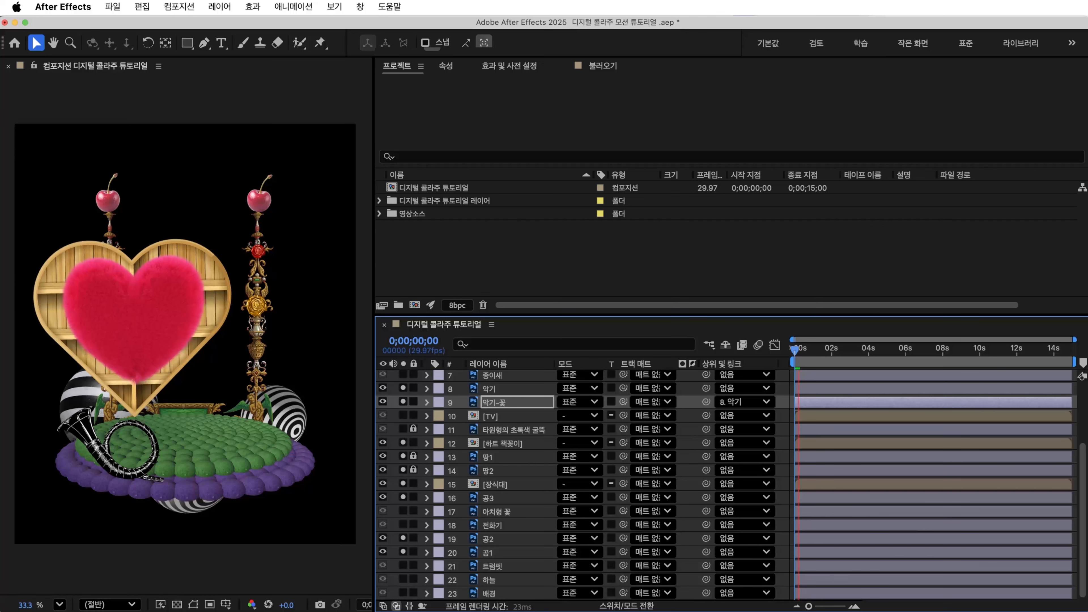
{"action": "key", "text": "space"}
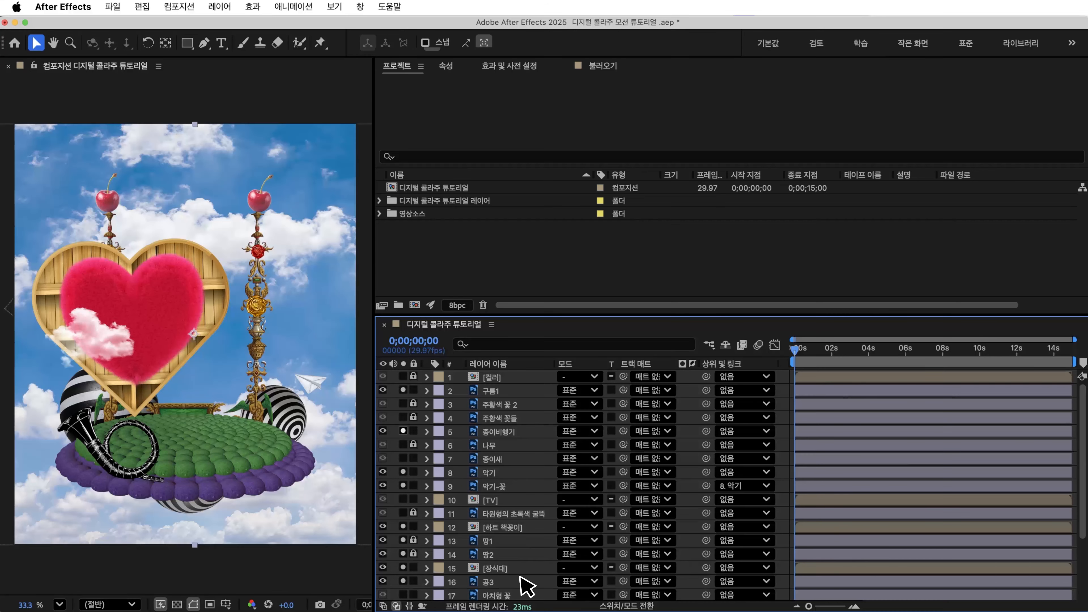
- Keyframe the 하늘 layer's position so the sky drifts horizontally to the left by 0;00;14;29
{"action": "left_click", "coordinate": [521, 580]}
{"action": "key", "text": "p"}
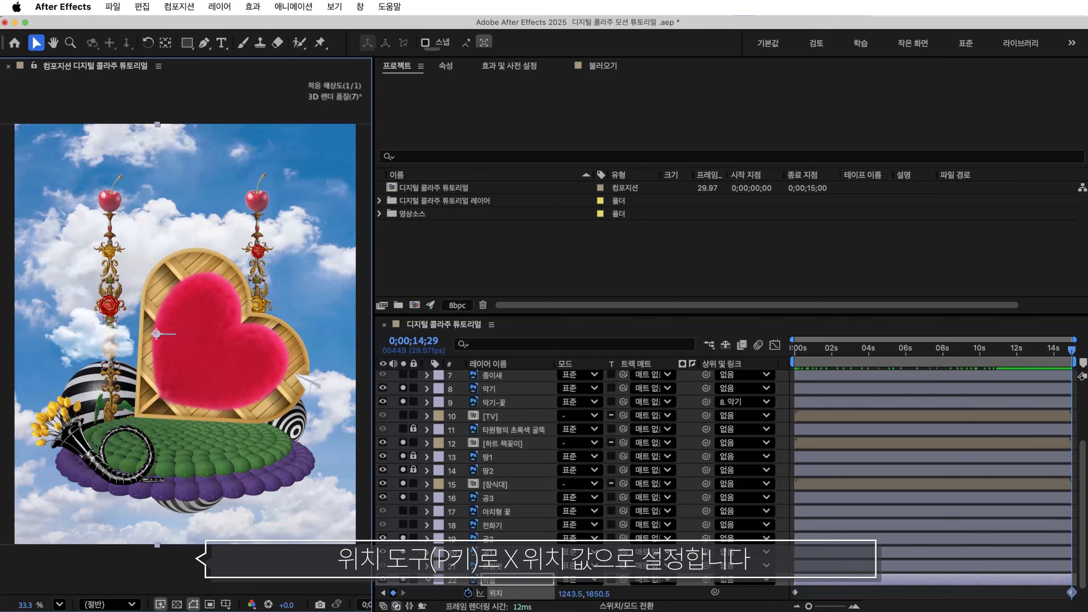
{"action": "left_click_drag", "start_coordinate": [165, 334], "coordinate": [6, 334]}
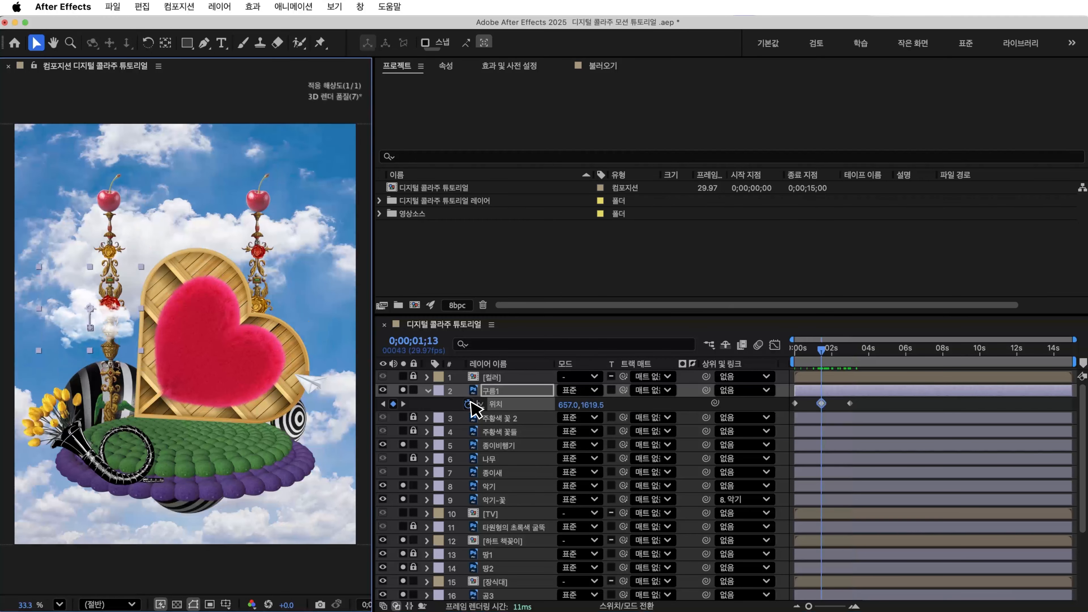
- Add a loopOut() expression to the position keyframes of the 구름1 layer
{"action": "left_click", "coordinate": [468, 404], "text": "alt"}
{"action": "type", "text": "loop"}
{"action": "key", "text": "Down"}
{"action": "key", "text": "Down"}
{"action": "key", "text": "Return"}
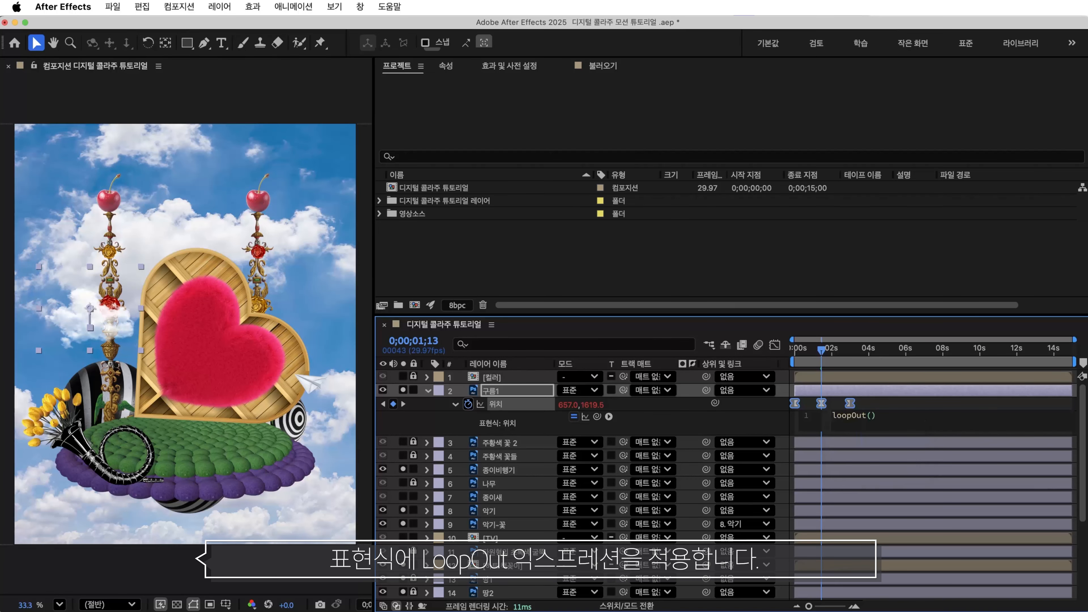
- Duplicate the 구름1 cloud layer and scale the copy down to 66%
{"action": "key", "text": "F2"}
{"action": "key", "text": "super+d"}
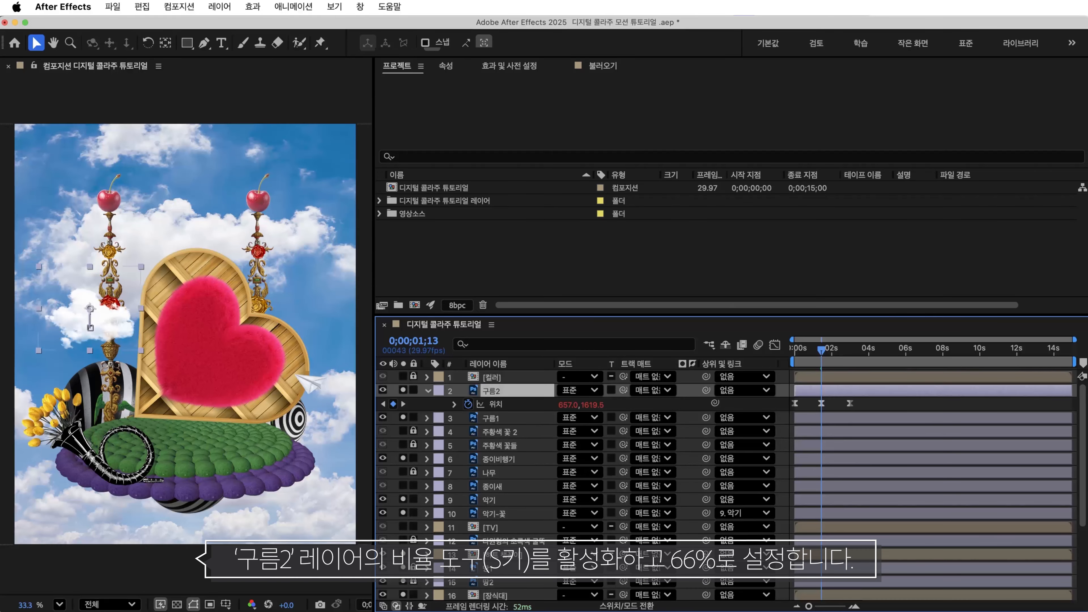
{"action": "key", "text": "s"}
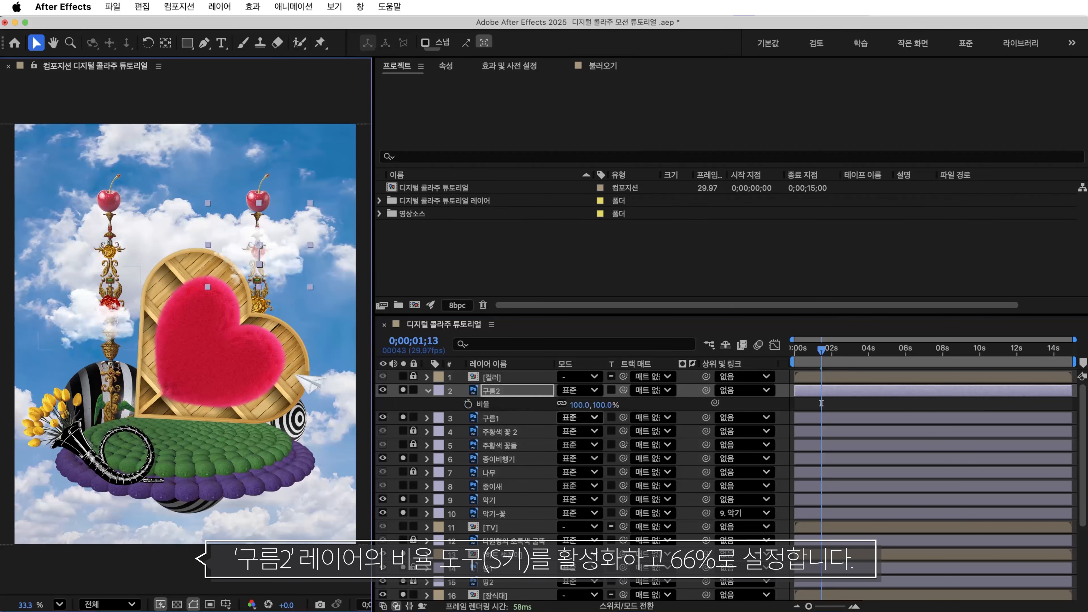
{"action": "left_click_drag", "start_coordinate": [578, 405], "coordinate": [553, 405]}
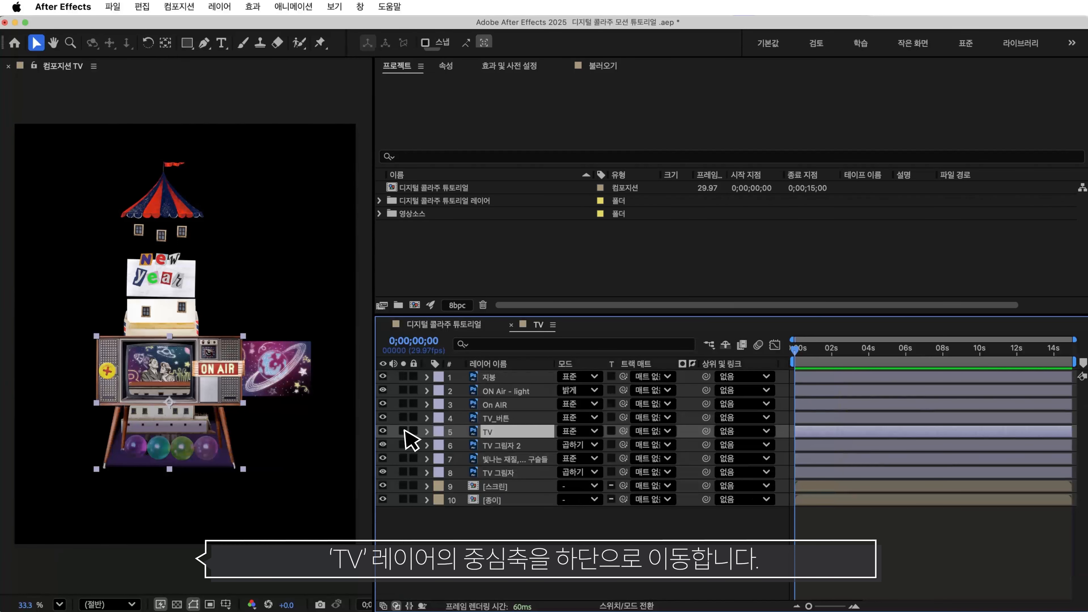
- Solo the TV layer in the TV composition and move its anchor point down to the bottom of the legs
{"action": "left_click", "coordinate": [403, 431]}
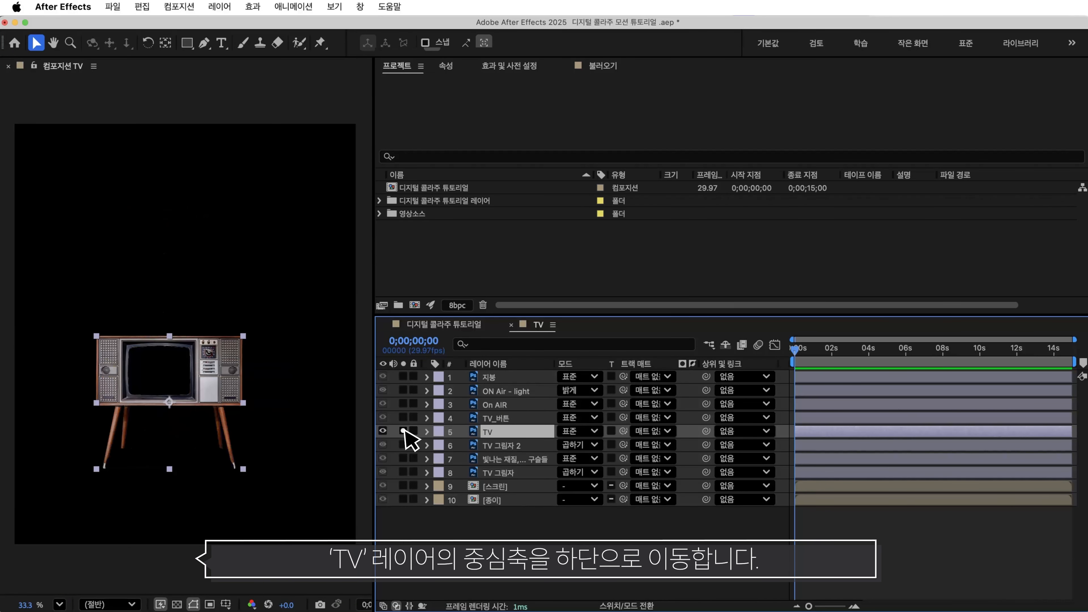
{"action": "left_click", "coordinate": [166, 43]}
{"action": "left_click_drag", "start_coordinate": [169, 401], "coordinate": [169, 433]}
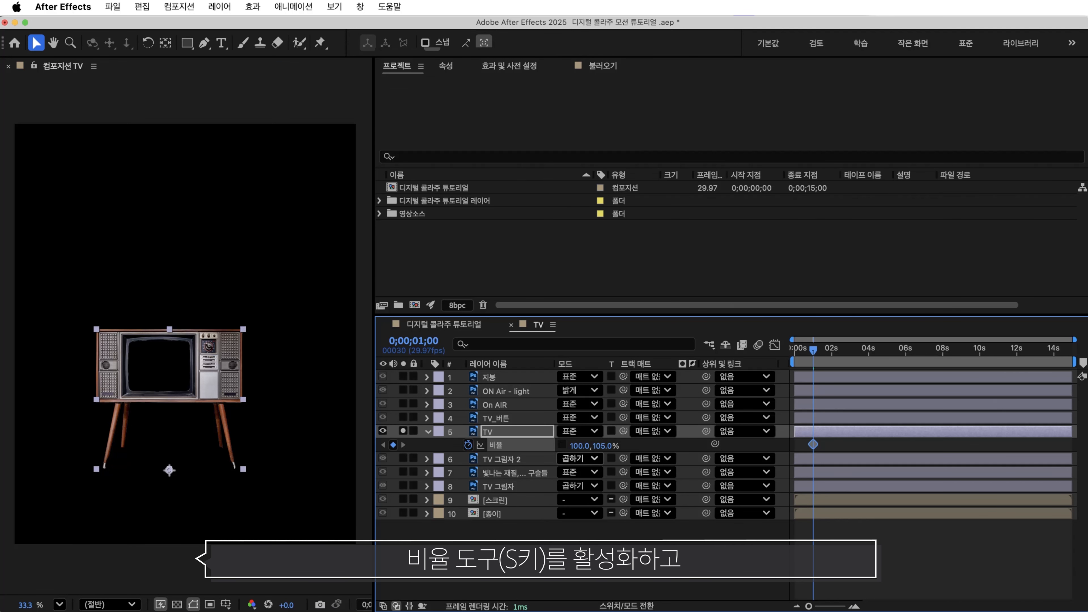
- Set the TV layer's vertical scale to 100% at 0;00;00;20 and again at 0;00;01;10
{"action": "left_click", "coordinate": [611, 446]}
{"action": "type", "text": "1"}
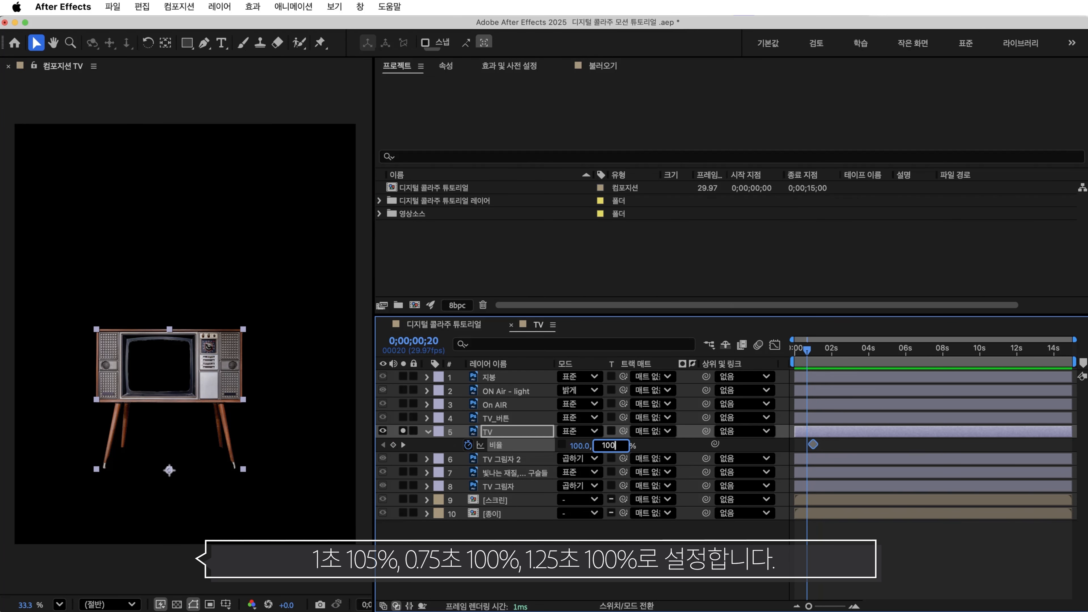
{"action": "type", "text": "00"}
{"action": "key", "text": "Return"}
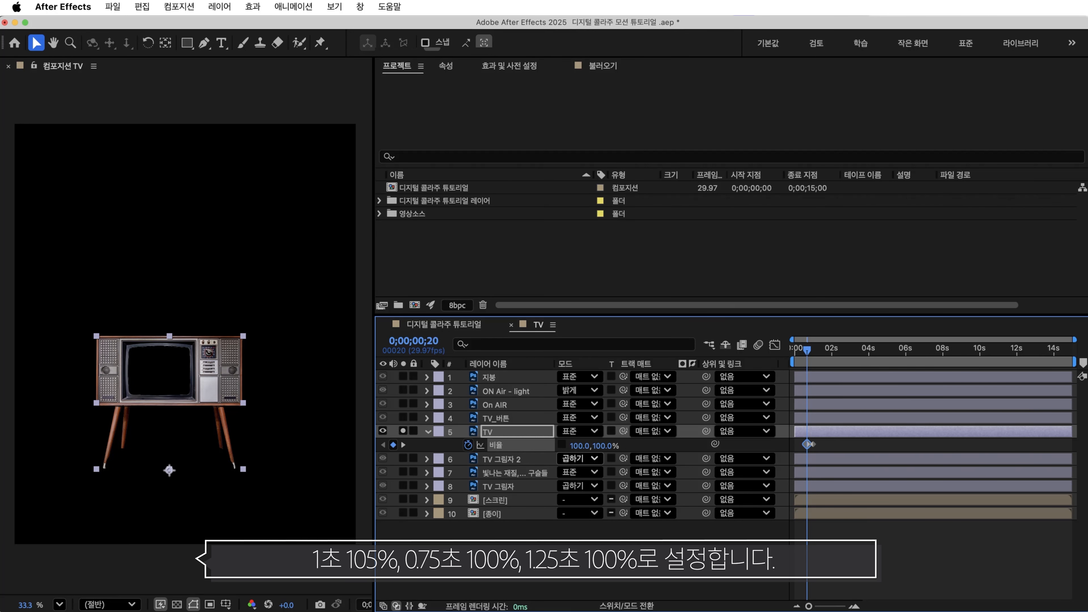
{"action": "key", "text": "shift+Page_Down"}
{"action": "key", "text": "shift+Page_Down"}
{"action": "left_click", "coordinate": [604, 445]}
{"action": "type", "text": "100"}
{"action": "key", "text": "Return"}
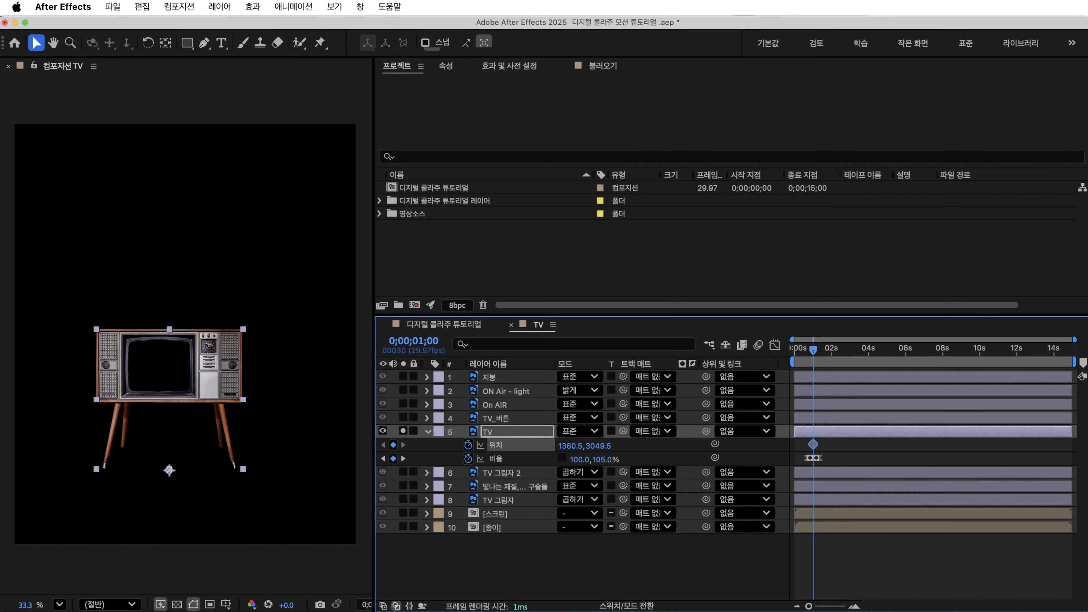
- Keyframe the TV layer's position at 0;00;00;20 and 0;00;01;10, and raise the TV at 0;00;01;00
{"action": "key", "text": "shift+Page_Up"}
{"action": "key", "text": "alt+p"}
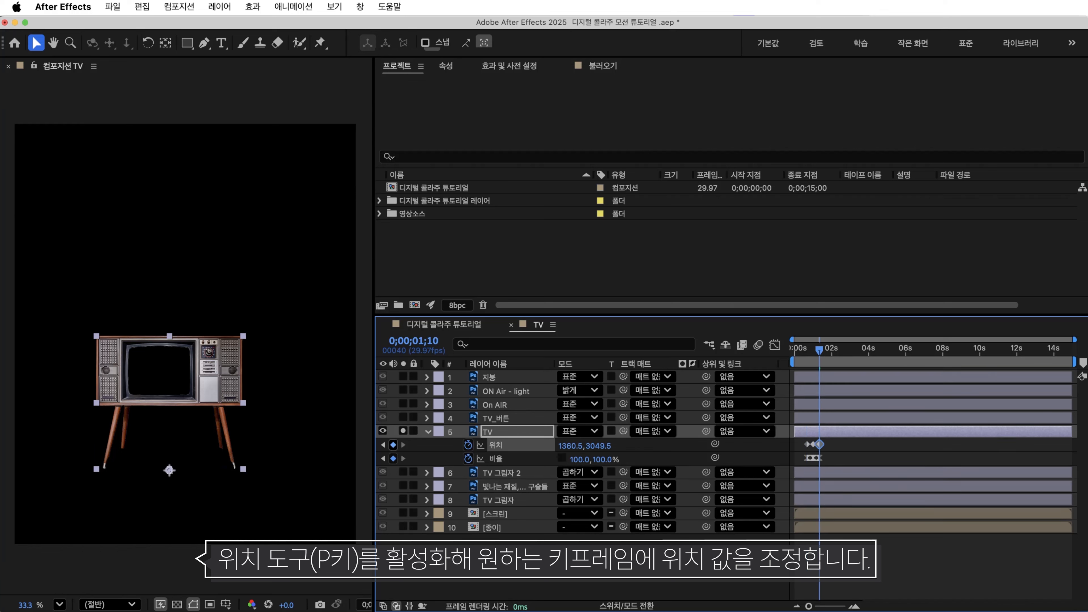
{"action": "key", "text": "shift+Page_Up"}
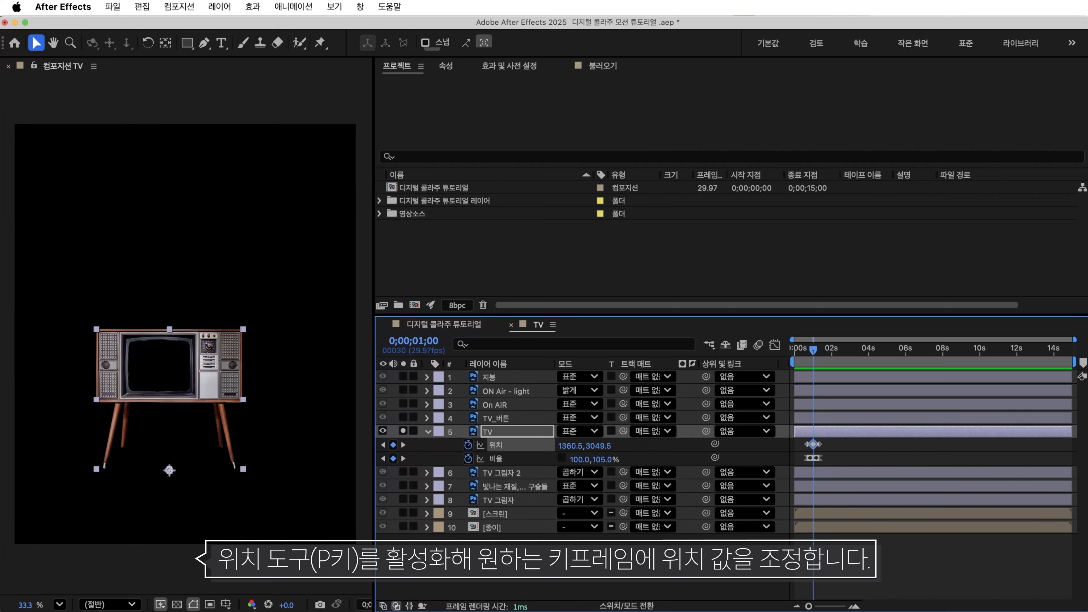
{"action": "left_click_drag", "start_coordinate": [169, 470], "coordinate": [170, 440]}
- Keyframe the TV layer's rotation at -2° at 0;00;01;00 and 0° ten frames earlier, and preview the motion
{"action": "key", "text": "r"}
{"action": "key", "text": "alt+r"}
{"action": "type", "text": "-2"}
{"action": "key", "text": "Return"}
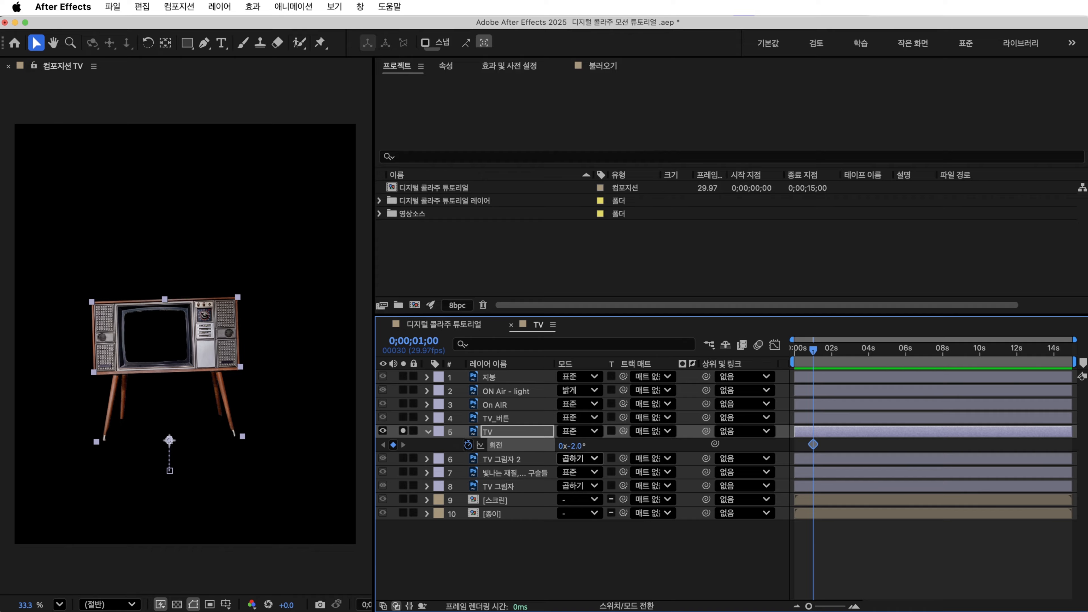
{"action": "key", "text": "shift+Page_Up"}
{"action": "type", "text": "0"}
{"action": "key", "text": "Return"}
{"action": "key", "text": "space"}
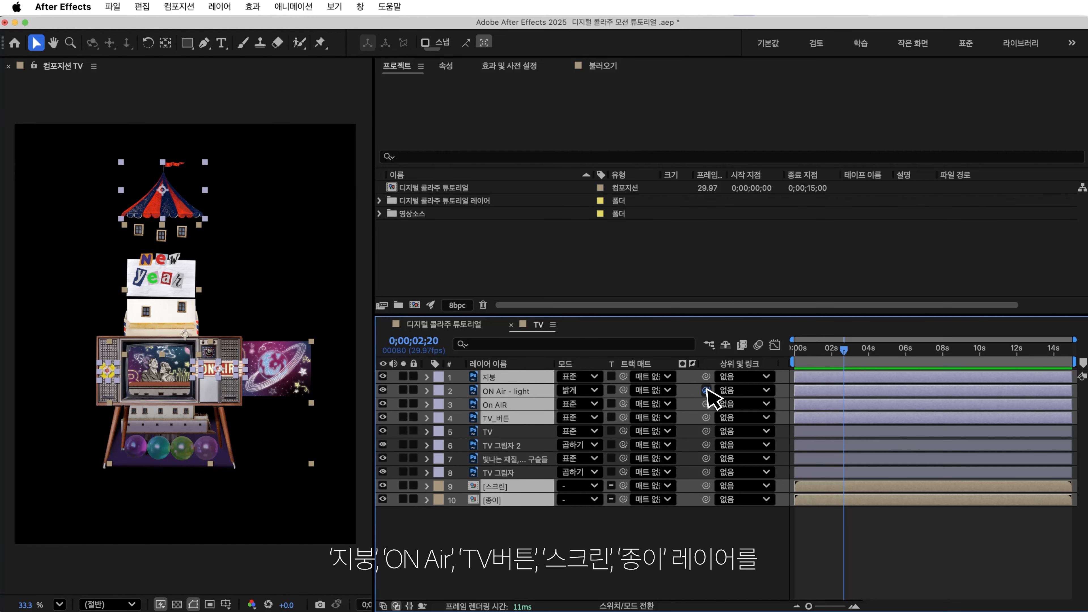
- Parent the selected 지붕, ON Air - light, On AIR, TV_버튼, [스크린] and [종이] layers to the TV layer and preview
{"action": "left_click_drag", "start_coordinate": [707, 390], "coordinate": [557, 433]}
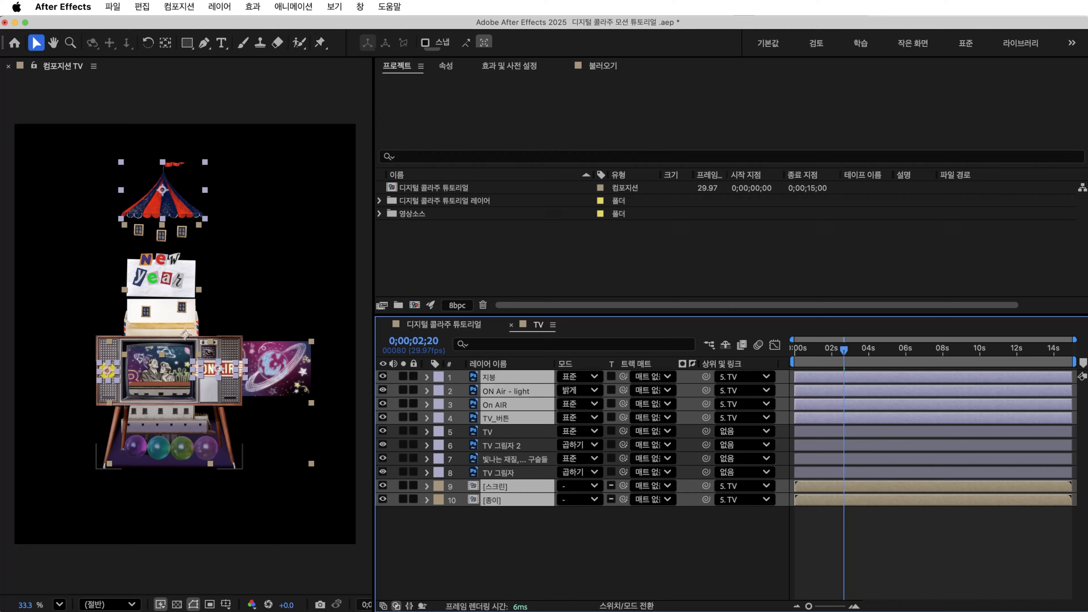
{"action": "key", "text": "space"}
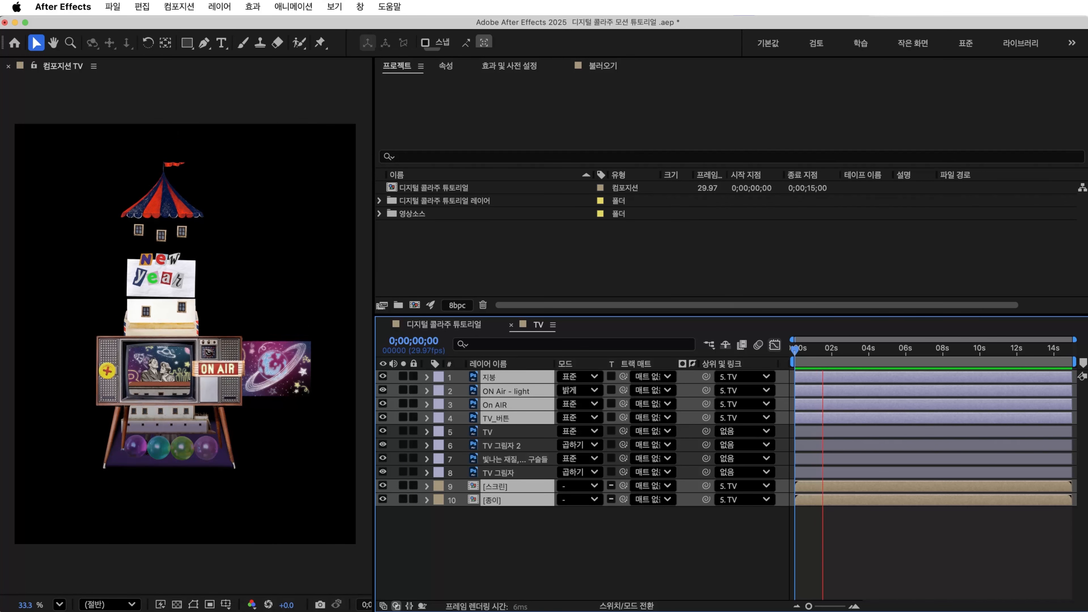
- Draw a rectangular mask on the [스크린] layer that fits the TV's screen area
{"action": "left_click", "coordinate": [518, 486]}
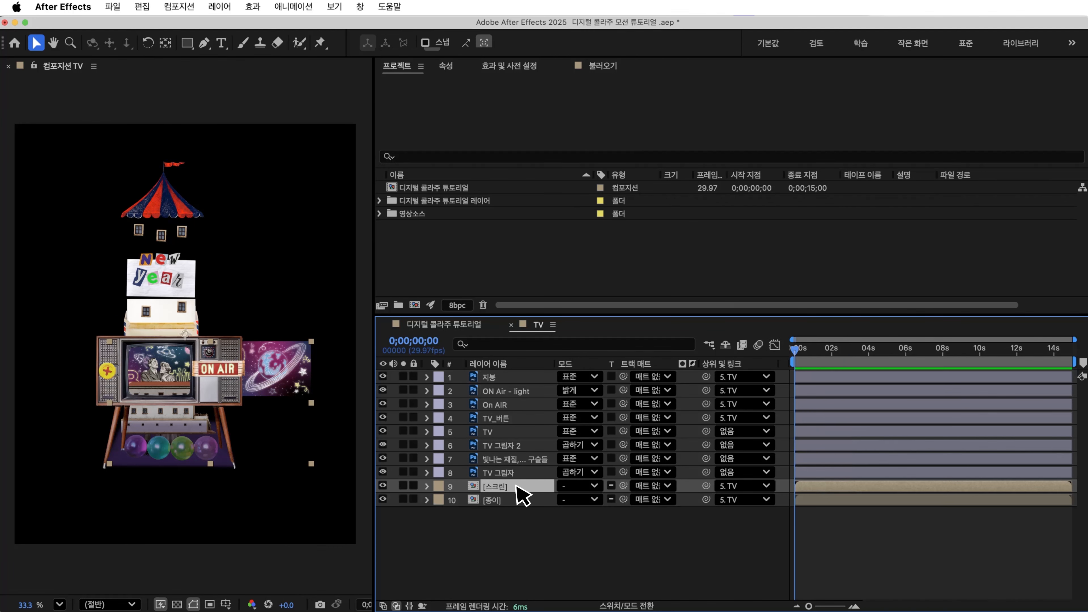
{"action": "left_click", "coordinate": [187, 43]}
{"action": "left_click_drag", "start_coordinate": [121, 340], "coordinate": [193, 398]}
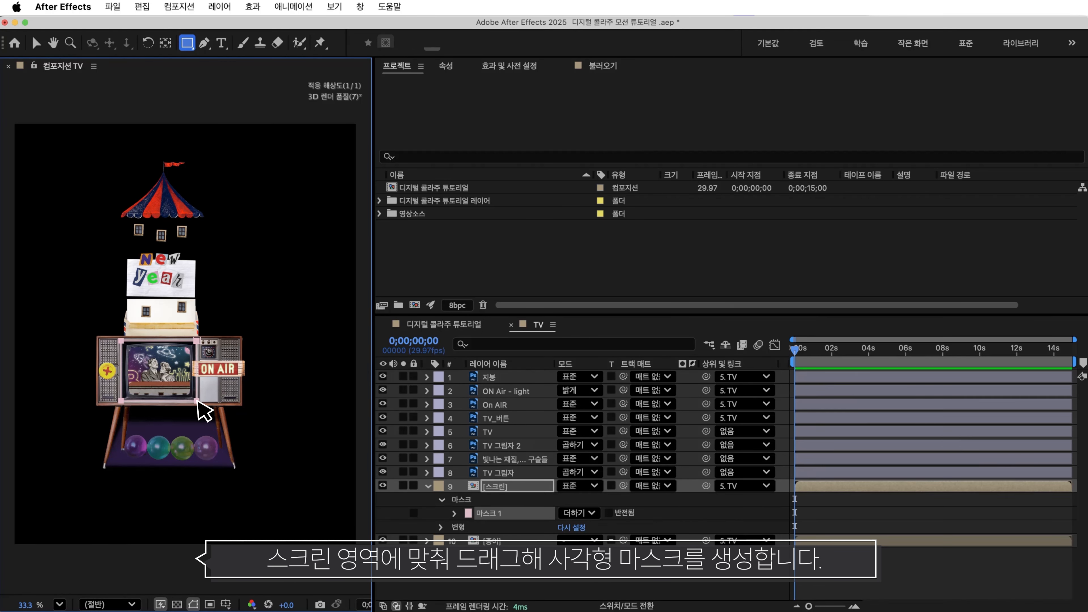
{"action": "left_click_drag", "start_coordinate": [197, 401], "coordinate": [199, 403]}
- Select the 우주 layer in the 스크린 composition and preview the animation
{"action": "left_click", "coordinate": [522, 404]}
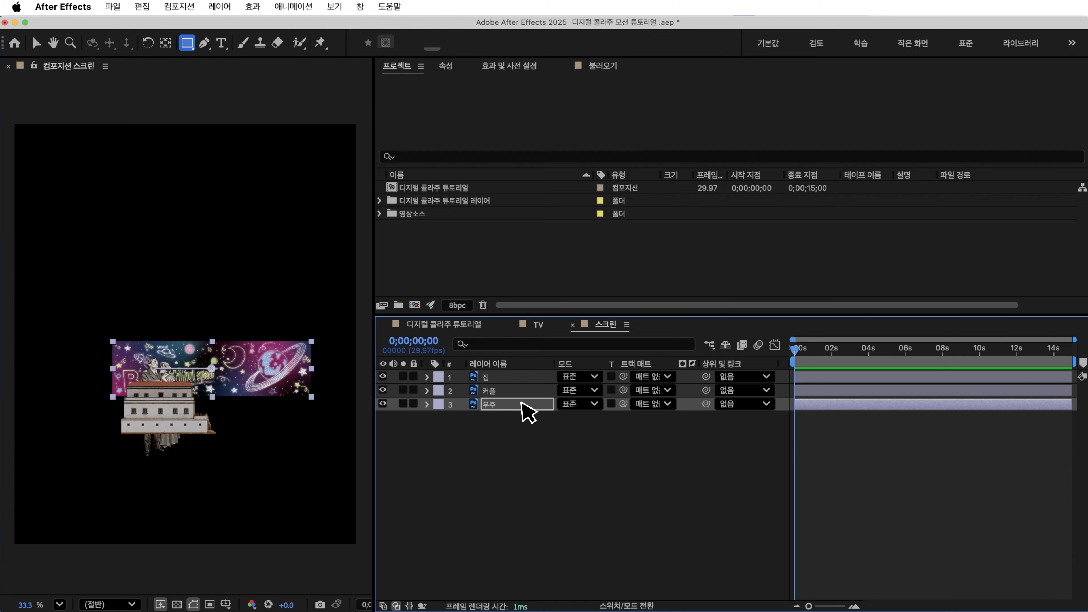
{"action": "key", "text": "F2"}
{"action": "key", "text": "space"}
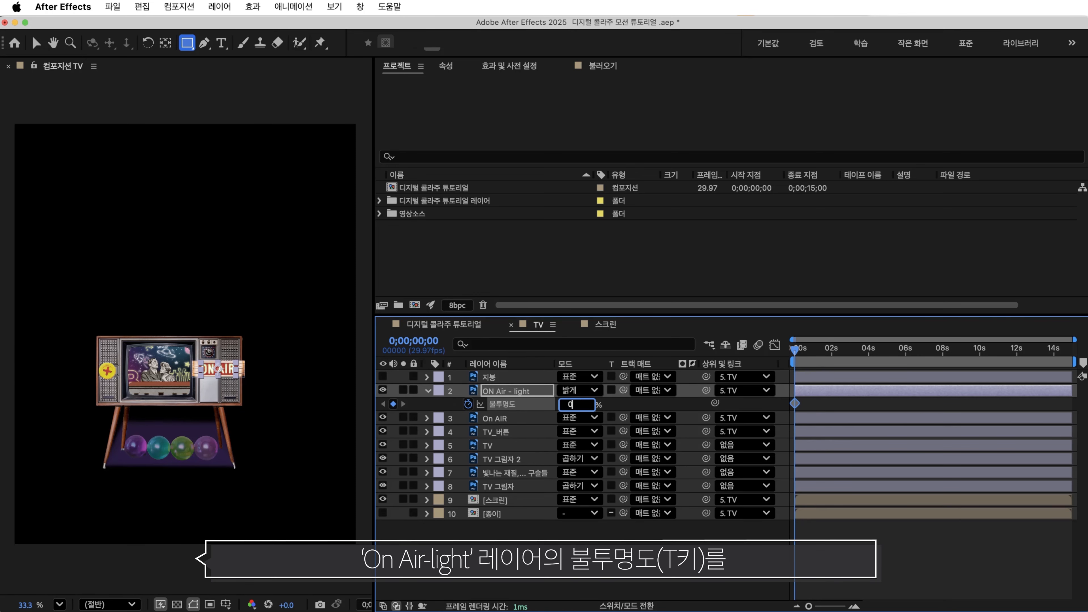
- Keyframe the ON Air - light layer's opacity at 0% at 0;00;00;00 and add a loopOut() expression to its opacity
{"action": "key", "text": "Return"}
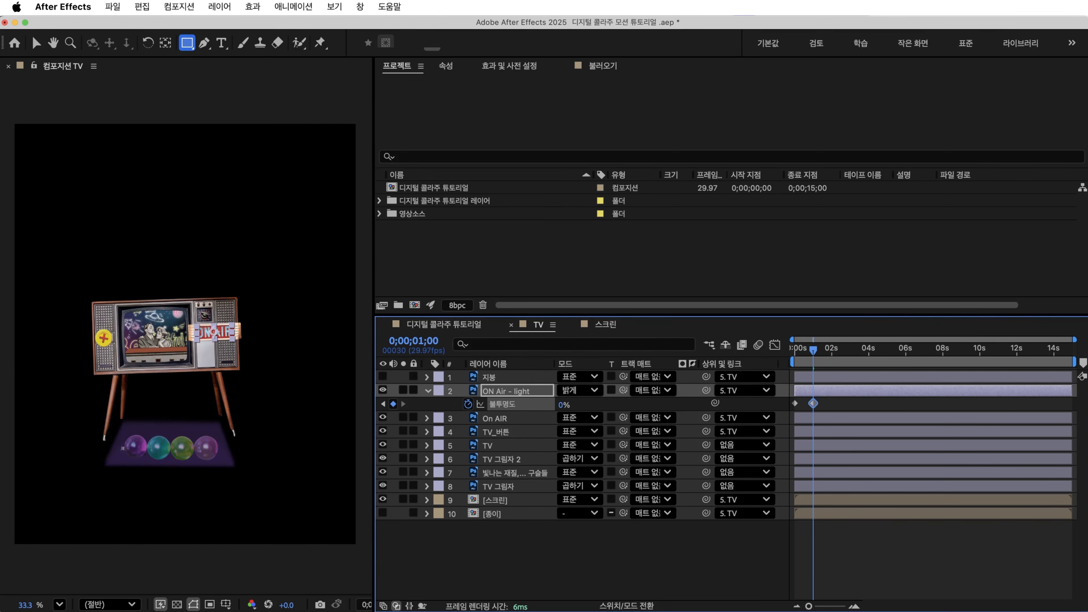
{"action": "left_click", "coordinate": [469, 404], "text": "alt"}
{"action": "type", "text": "loop"}
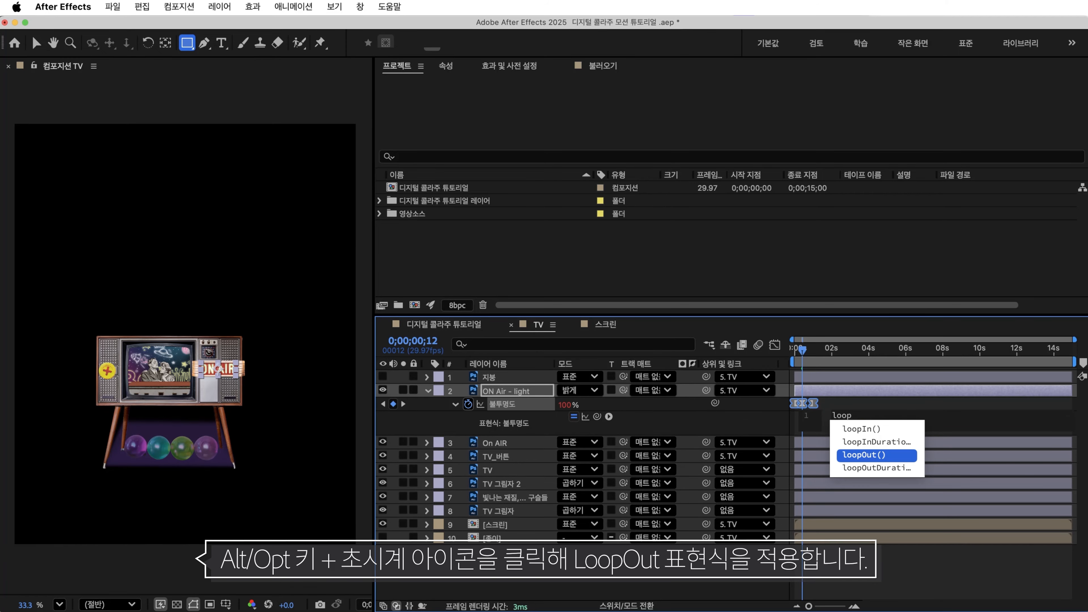
{"action": "key", "text": "Return"}
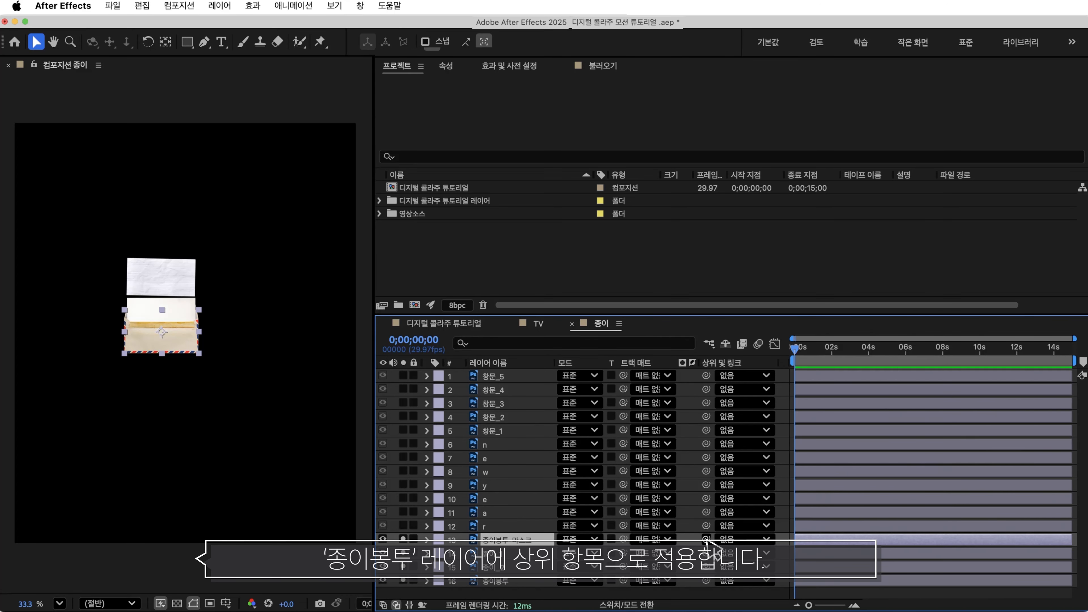
- Parent the 종이봉투-마스크 layer to 종이봉투 and lower the envelope's position at 0;00;02;00 with eased speed in the graph editor
{"action": "left_click_drag", "start_coordinate": [706, 541], "coordinate": [554, 584]}
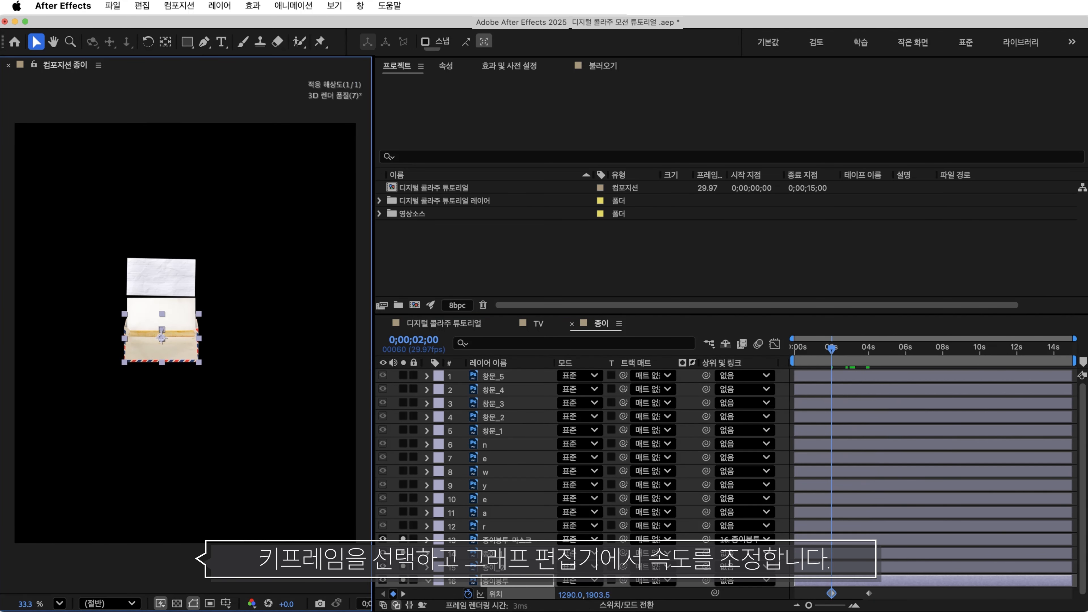
{"action": "key", "text": "Down"}
{"action": "key", "text": "Down"}
{"action": "key", "text": "Down"}
{"action": "key", "text": "Down"}
{"action": "key", "text": "Down"}
{"action": "key", "text": "Down"}
{"action": "key", "text": "Down"}
{"action": "key", "text": "Down"}
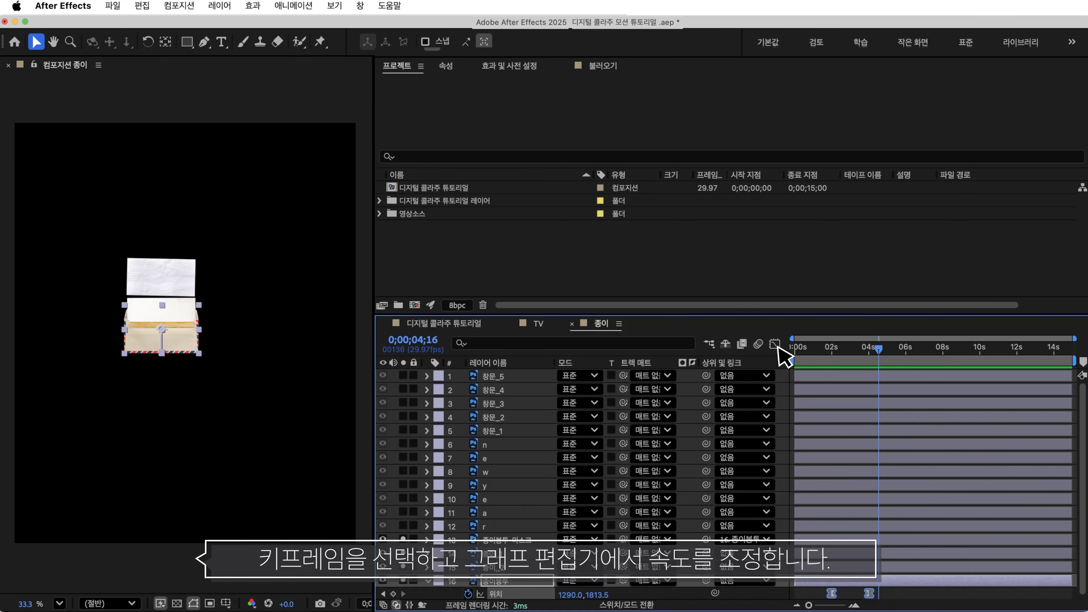
{"action": "left_click", "coordinate": [776, 345]}
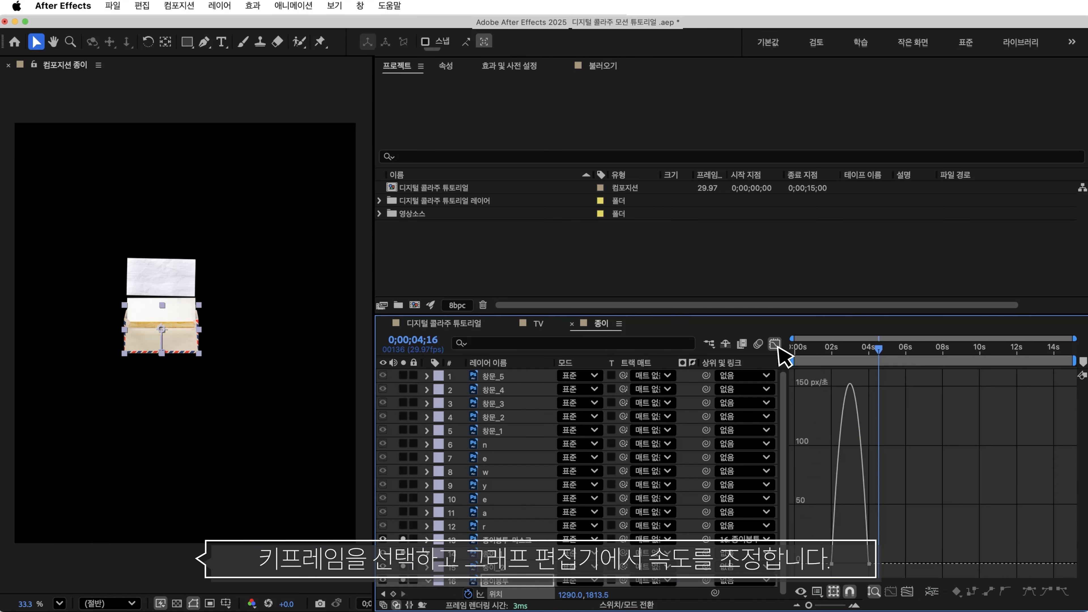
{"action": "left_click", "coordinate": [776, 347]}
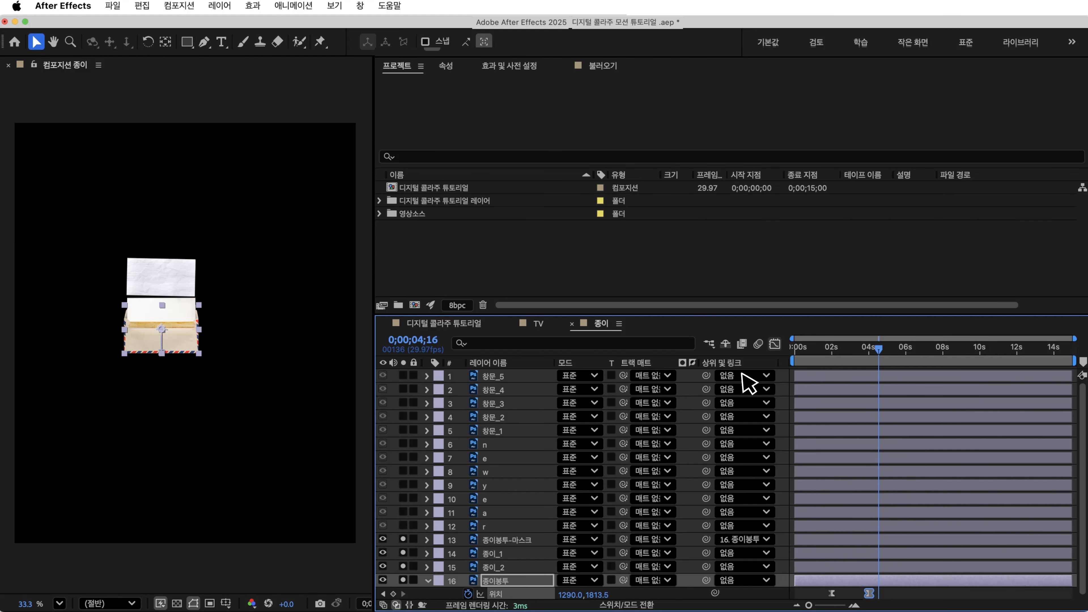
- Keyframe the 종이_1 layer's position lower, inside the envelope, at 0;00;03;15, ease its speed graph, and preview
{"action": "left_click", "coordinate": [525, 554], "text": "shift"}
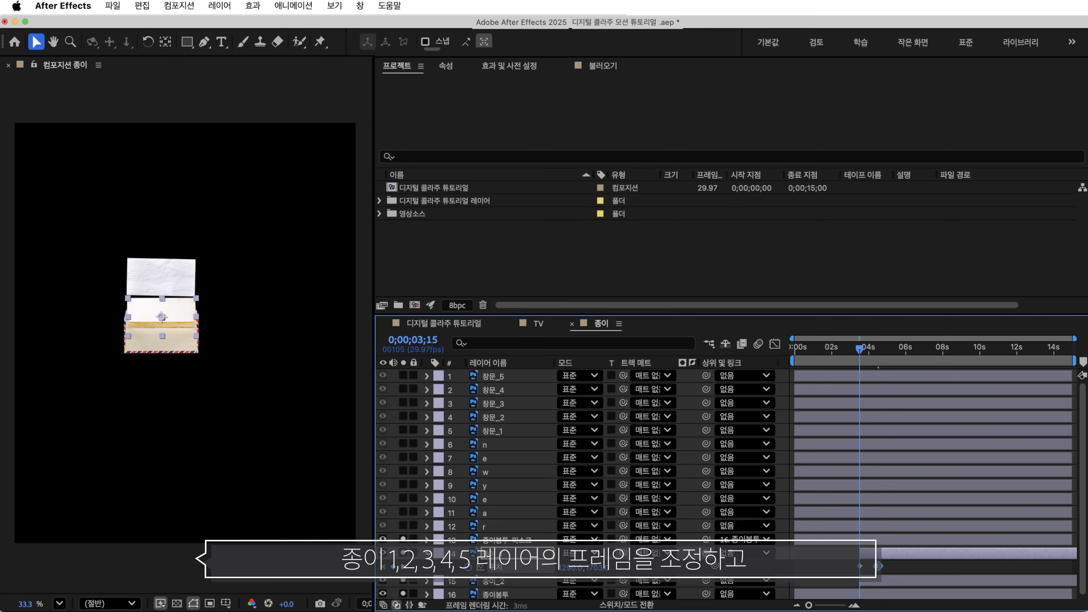
{"action": "left_click_drag", "start_coordinate": [162, 319], "coordinate": [162, 339]}
{"action": "left_click", "coordinate": [496, 567]}
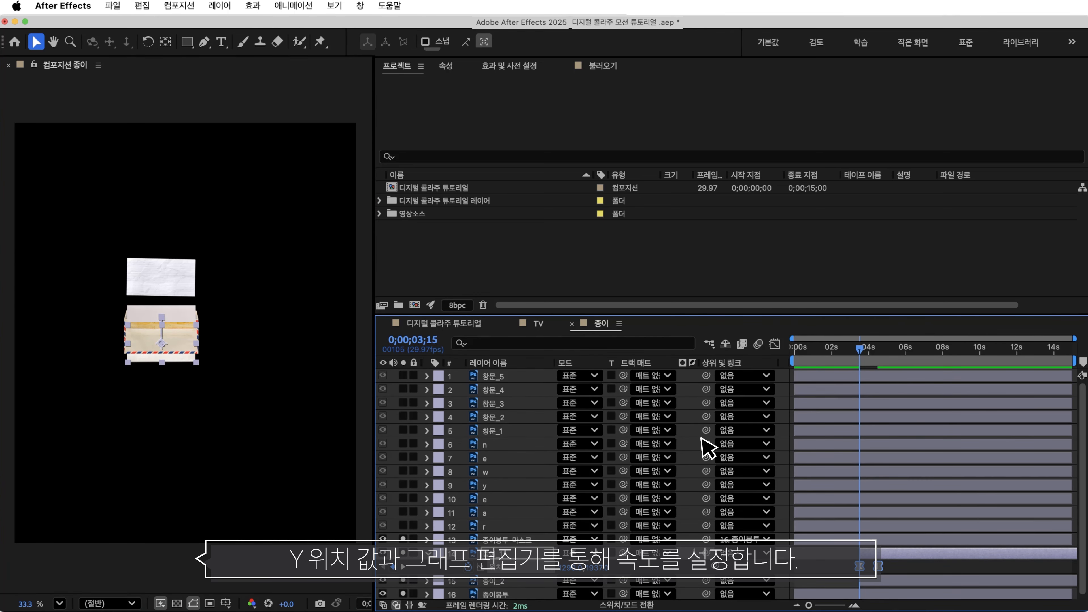
{"action": "left_click", "coordinate": [774, 343]}
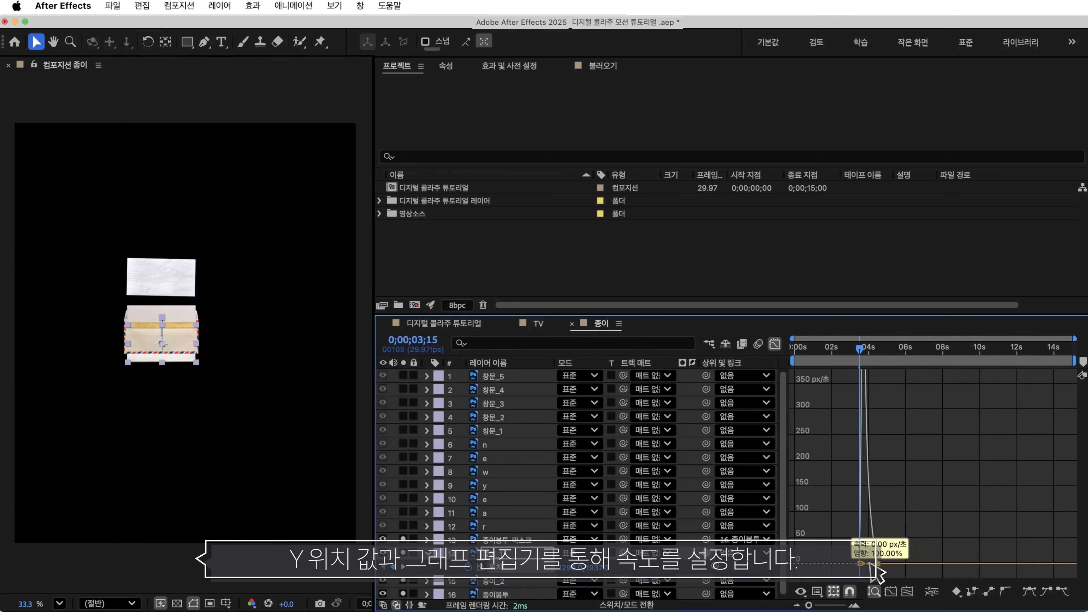
{"action": "left_click", "coordinate": [775, 343]}
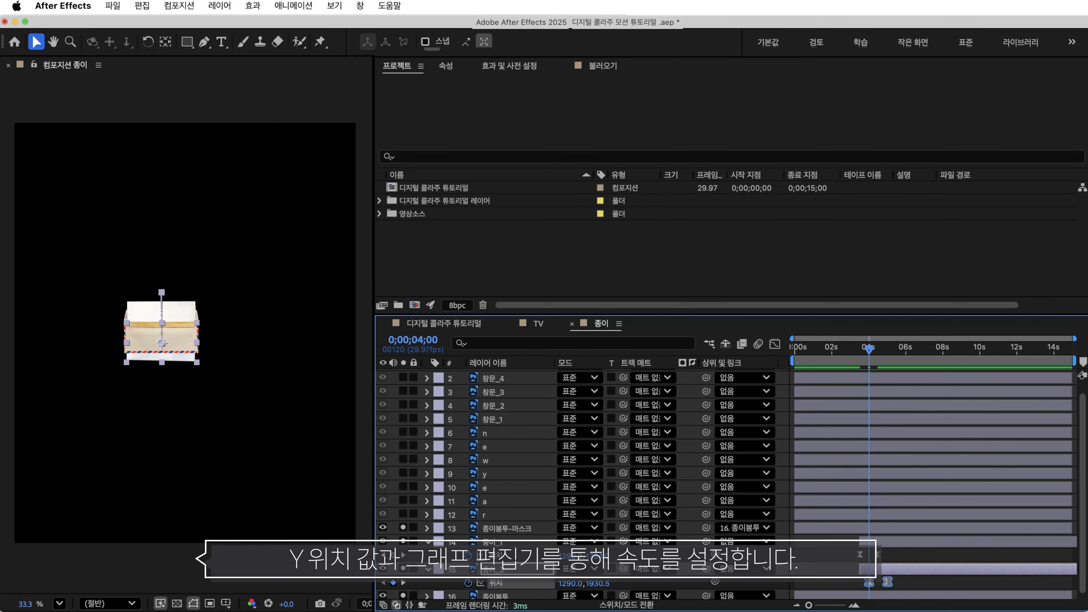
{"action": "left_click", "coordinate": [860, 347]}
{"action": "key", "text": "space"}
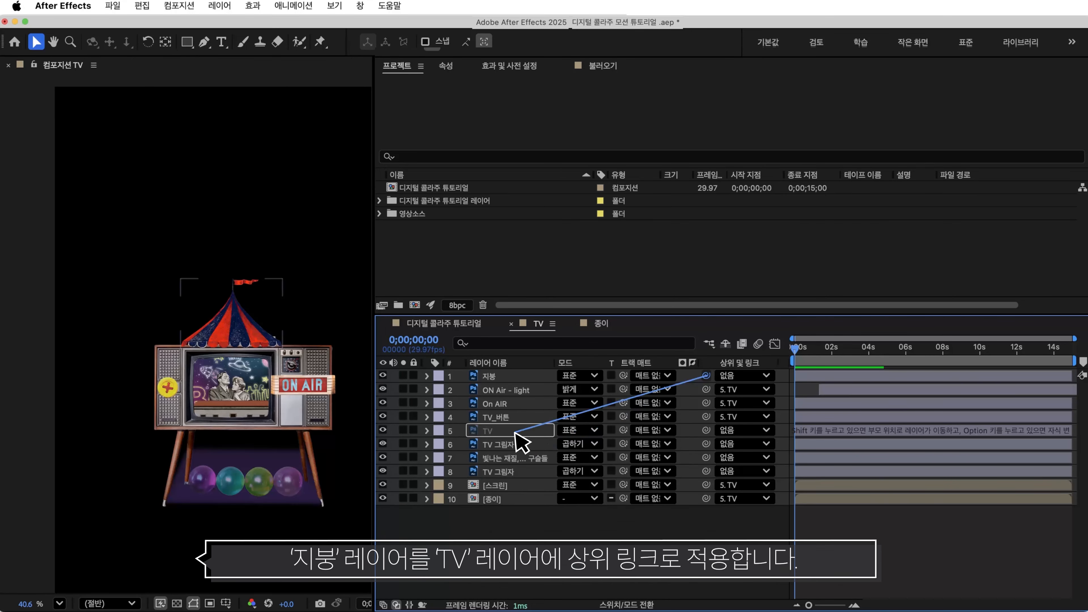
- Parent the 지붕 layer to the TV layer, adjust its position and rotation keyframes around 0;00;04;12, and preview
{"action": "left_click_drag", "start_coordinate": [522, 444], "coordinate": [510, 414]}
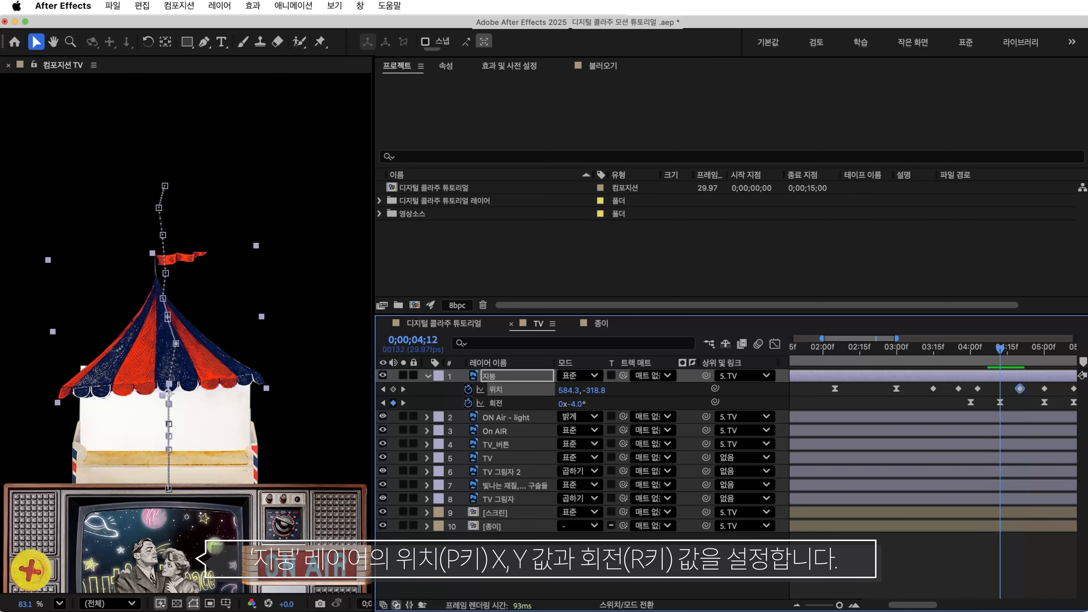
{"action": "key", "text": "alt+p"}
{"action": "key", "text": "k"}
{"action": "left_click_drag", "start_coordinate": [595, 390], "coordinate": [576, 403]}
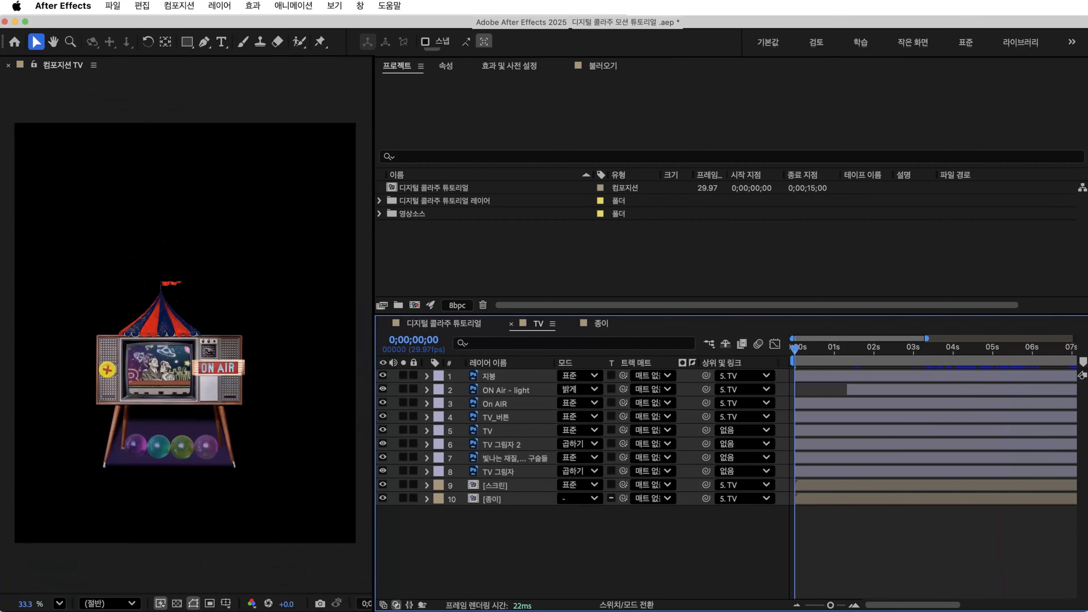
{"action": "key", "text": "space"}
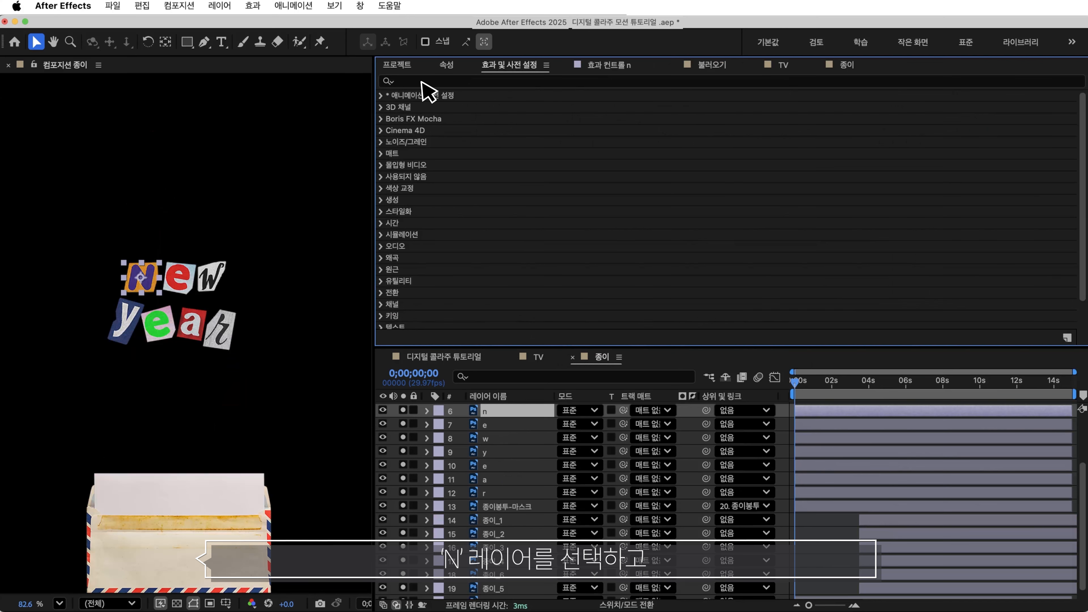
- Apply the 뒤틀기 변위 effect to the n layer in the 종이 composition with 양 20 and 크기 50
{"action": "left_click", "coordinate": [422, 81]}
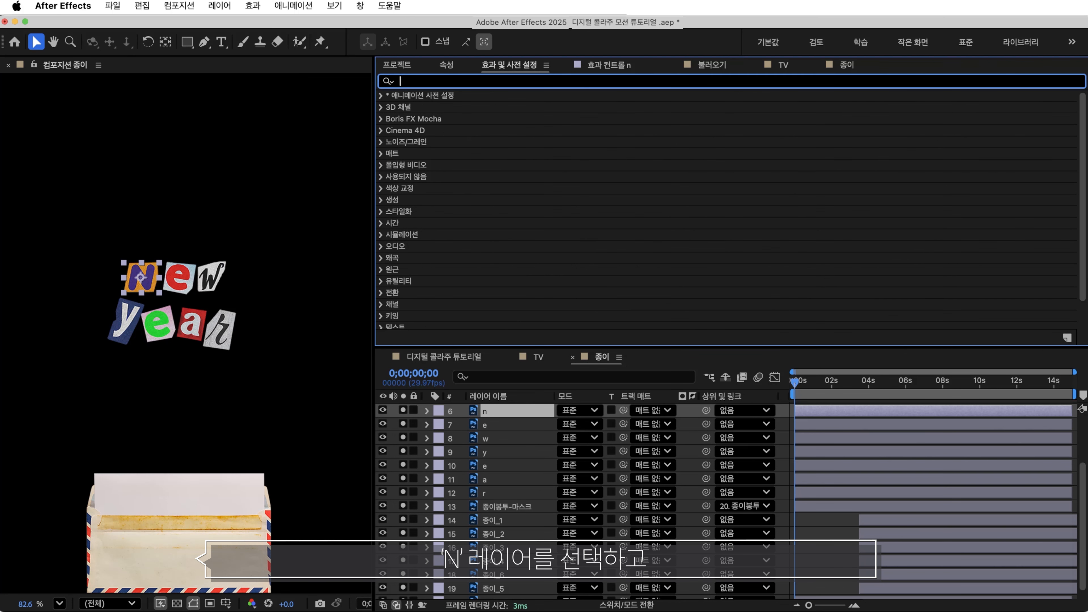
{"action": "type", "text": "뒤틀기"}
{"action": "type", "text": " ㅂ"}
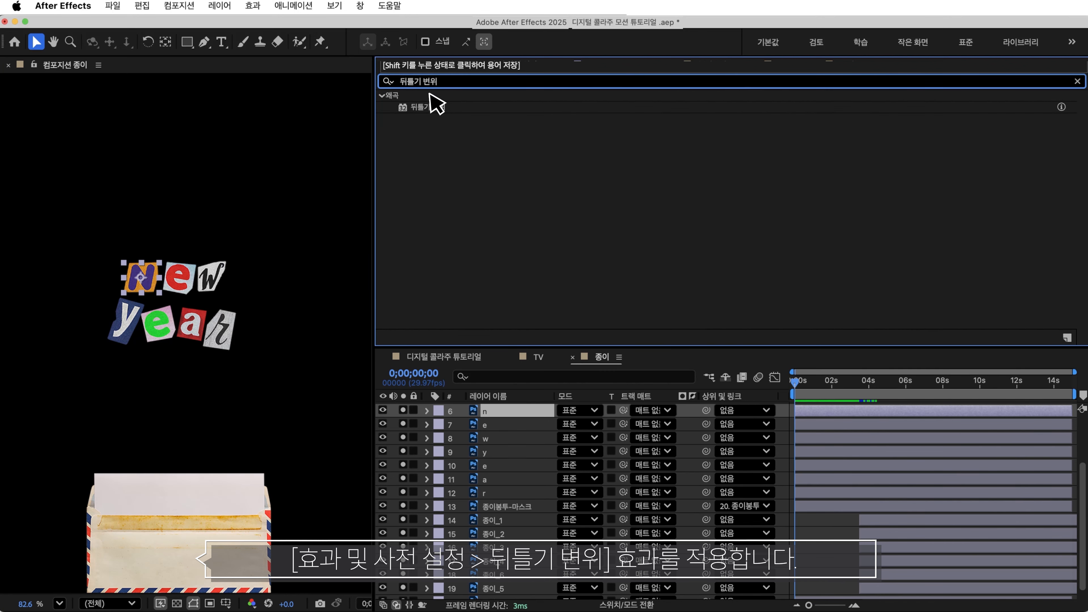
{"action": "double_click", "coordinate": [429, 107]}
{"action": "left_click", "coordinate": [759, 127]}
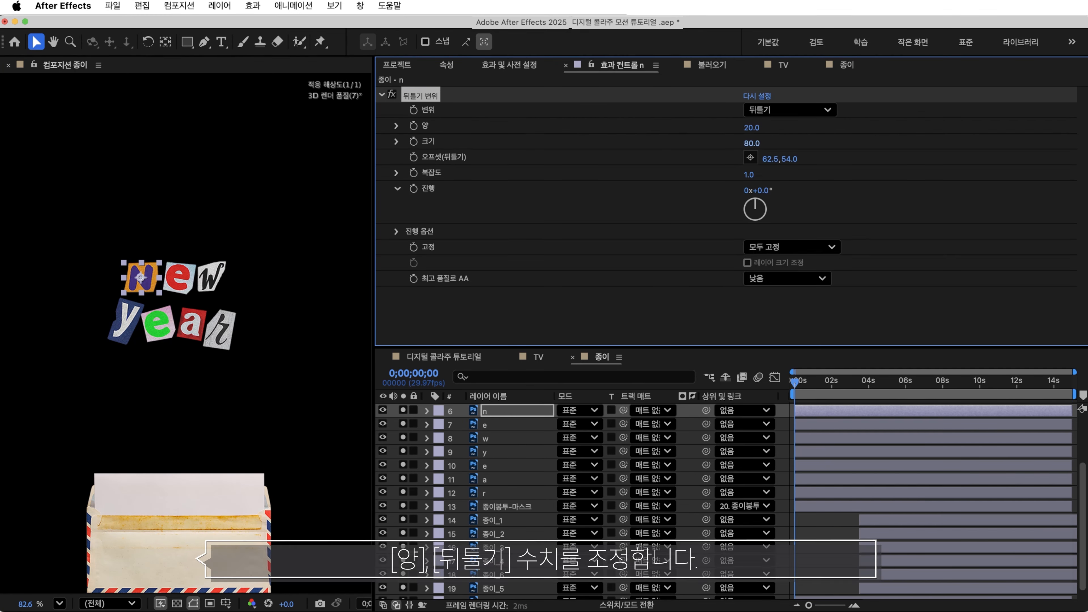
{"action": "left_click_drag", "start_coordinate": [752, 144], "coordinate": [750, 143]}
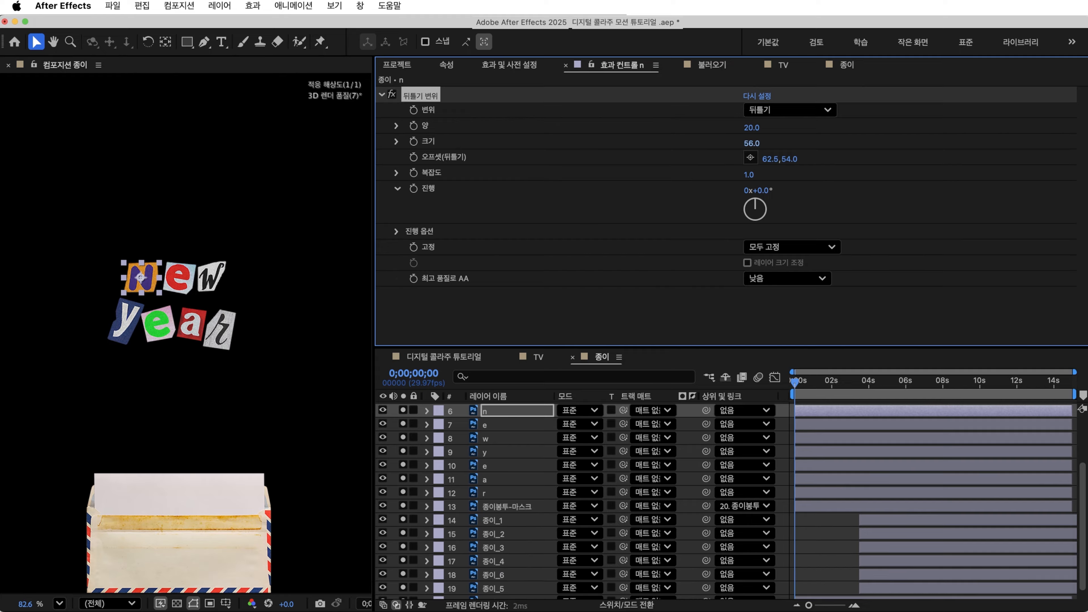
- Add the expression time*5 to the n layer's 임의화 property under 진행 옵션 and preview
{"action": "left_click", "coordinate": [397, 231]}
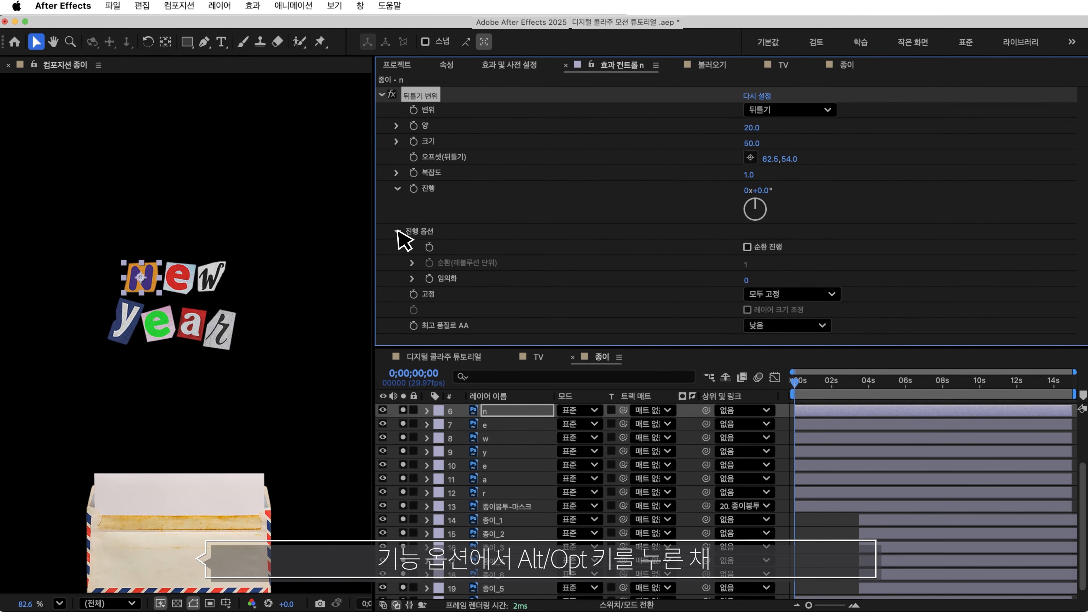
{"action": "left_click", "coordinate": [428, 278], "text": "alt"}
{"action": "type", "text": "time*5"}
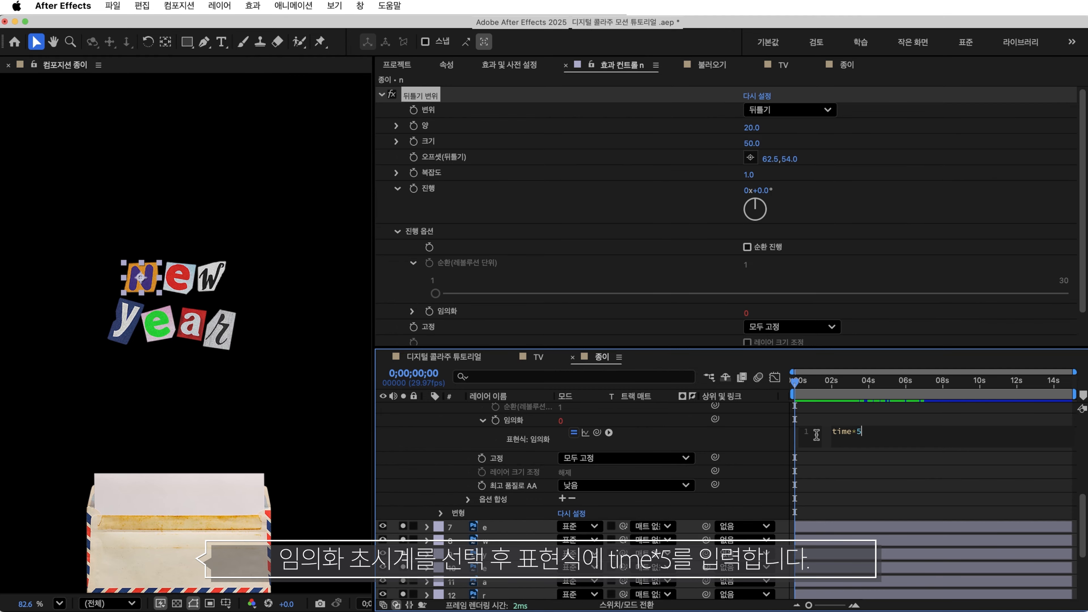
{"action": "key", "text": "KP_Enter"}
{"action": "key", "text": "space"}
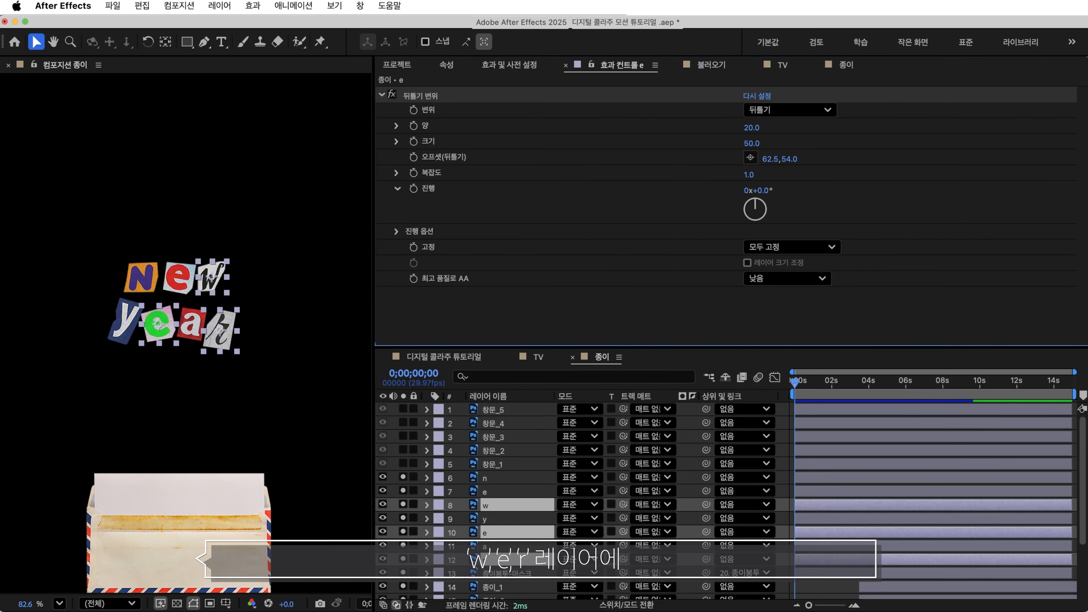
- Paste the n layer's 뒤틀기 변위 effect onto the w, second e and r layers and preview
{"action": "left_click", "coordinate": [486, 505]}
{"action": "left_click", "coordinate": [484, 532], "text": "super"}
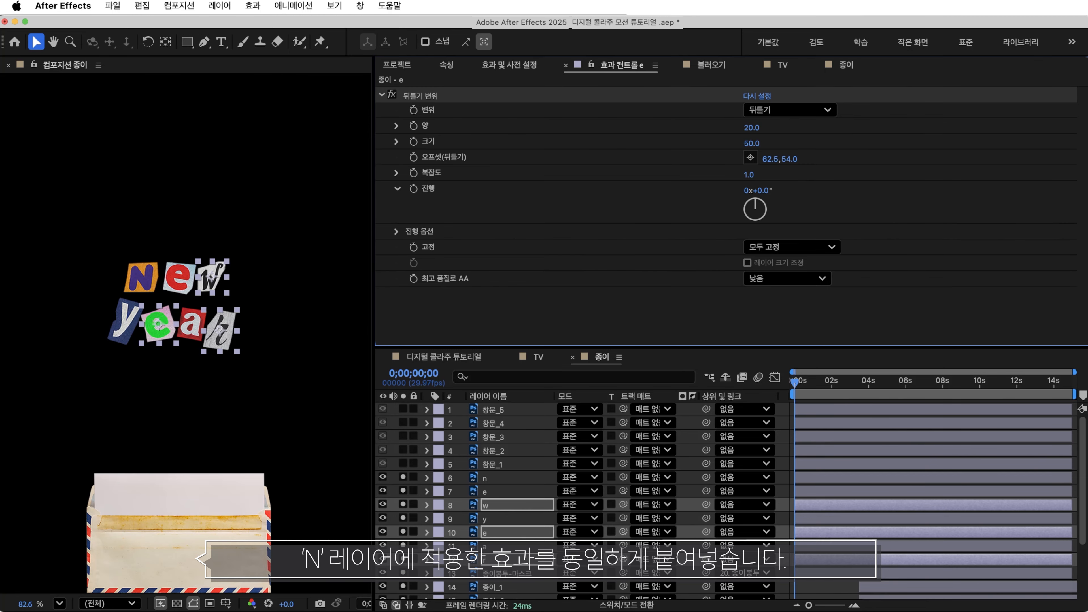
{"action": "key", "text": "space"}
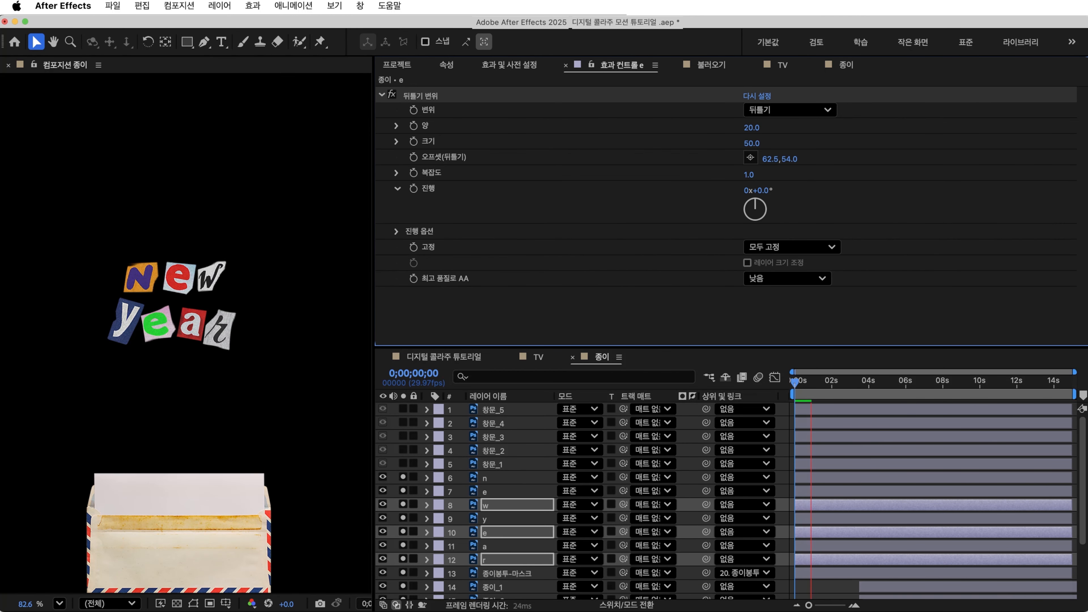
- Change the first e layer's 임의화 expression to time*3, paste its effect onto the y and a layers, and preview
{"action": "left_click", "coordinate": [434, 492]}
{"action": "left_click", "coordinate": [427, 492]}
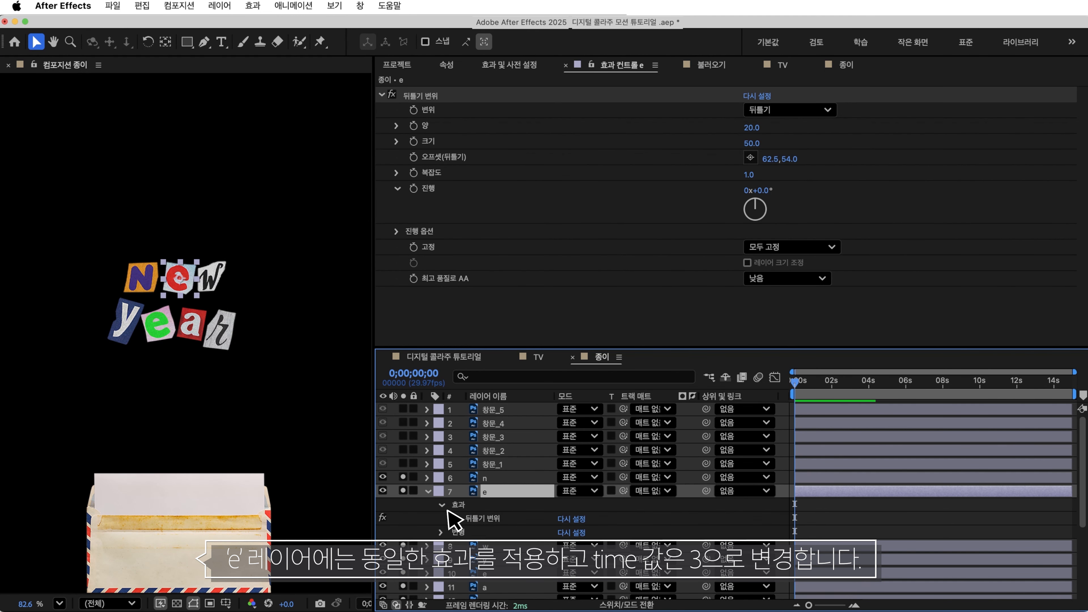
{"action": "left_click", "coordinate": [454, 519]}
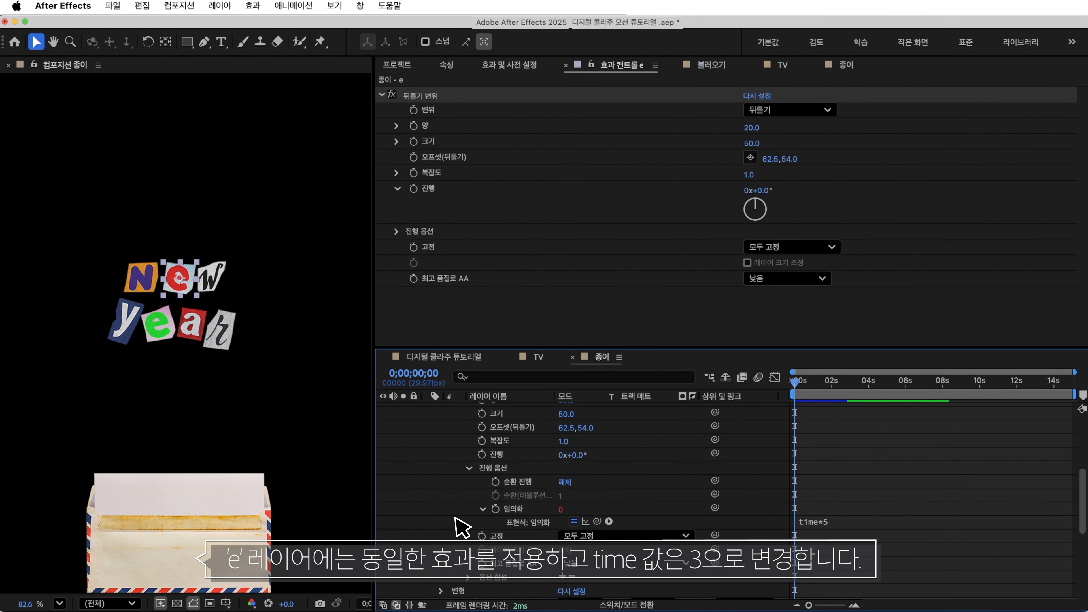
{"action": "left_click", "coordinate": [829, 523]}
{"action": "left_click", "coordinate": [816, 511]}
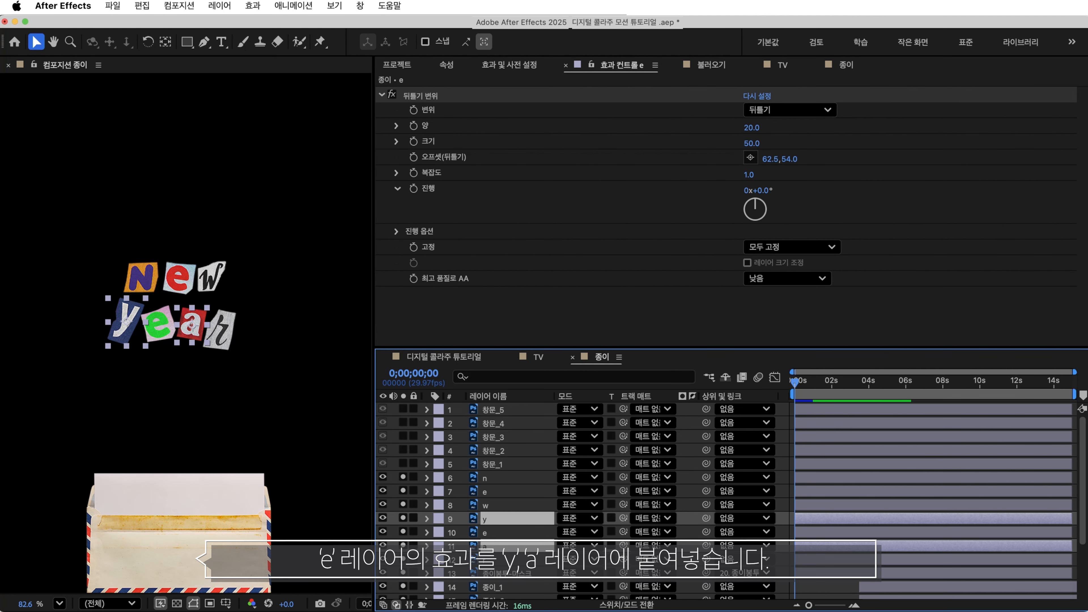
{"action": "key", "text": "super+v"}
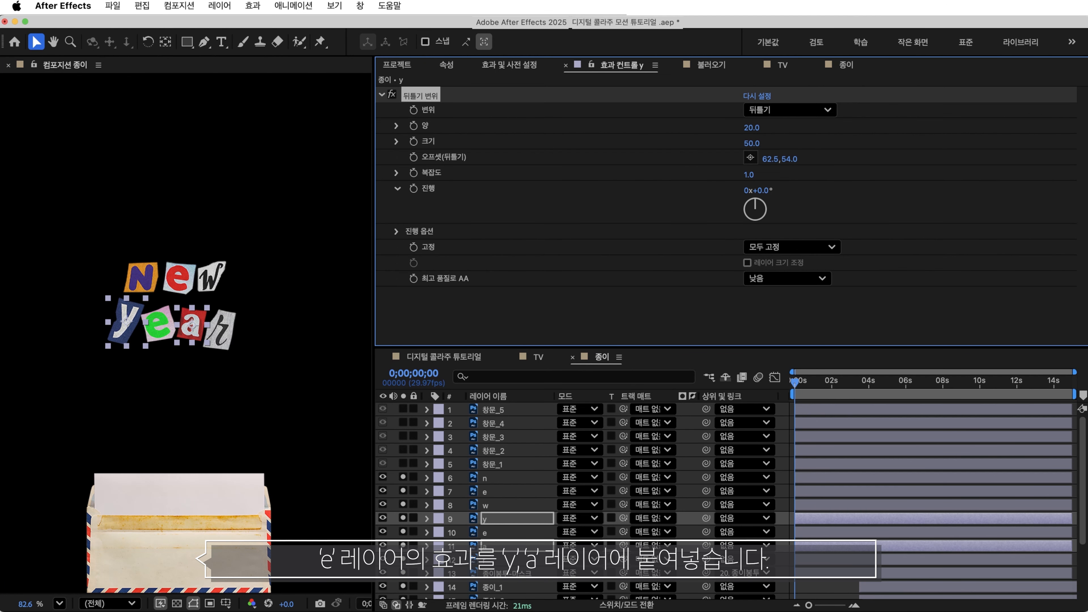
{"action": "key", "text": "space"}
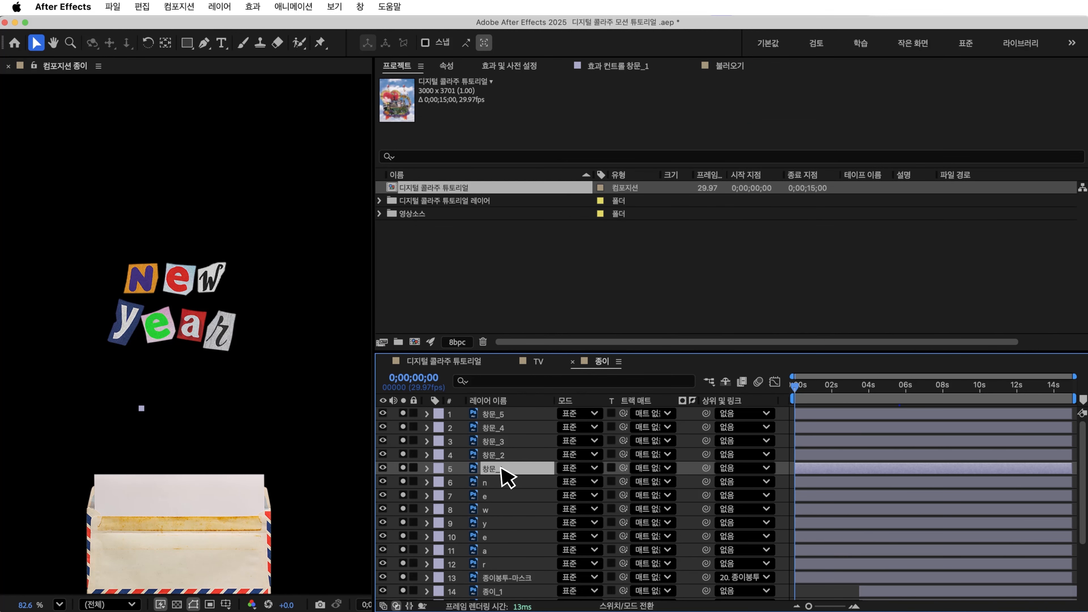
- Keyframe the 창문_1 layer's scale at 0% at 0;00;00;00, 110% at 0;00;00;10 and 100% at 0;00;00;20, with Easy Ease
{"action": "key", "text": "s"}
{"action": "key", "text": "shift+Page_Down"}
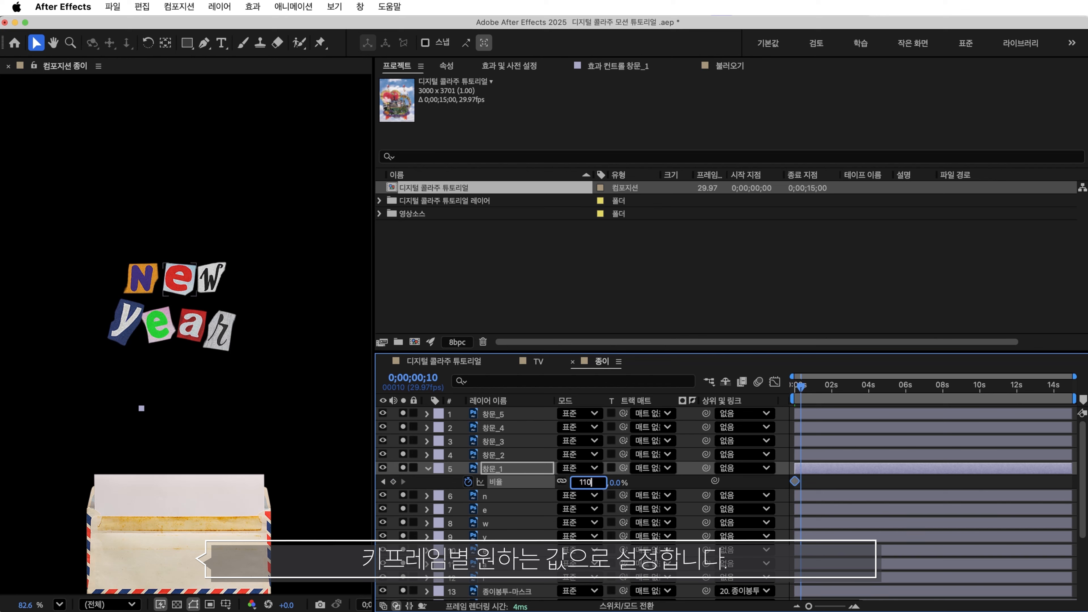
{"action": "key", "text": "Return"}
{"action": "key", "text": "shift+Page_Down"}
{"action": "left_click", "coordinate": [583, 482]}
{"action": "type", "text": "1"}
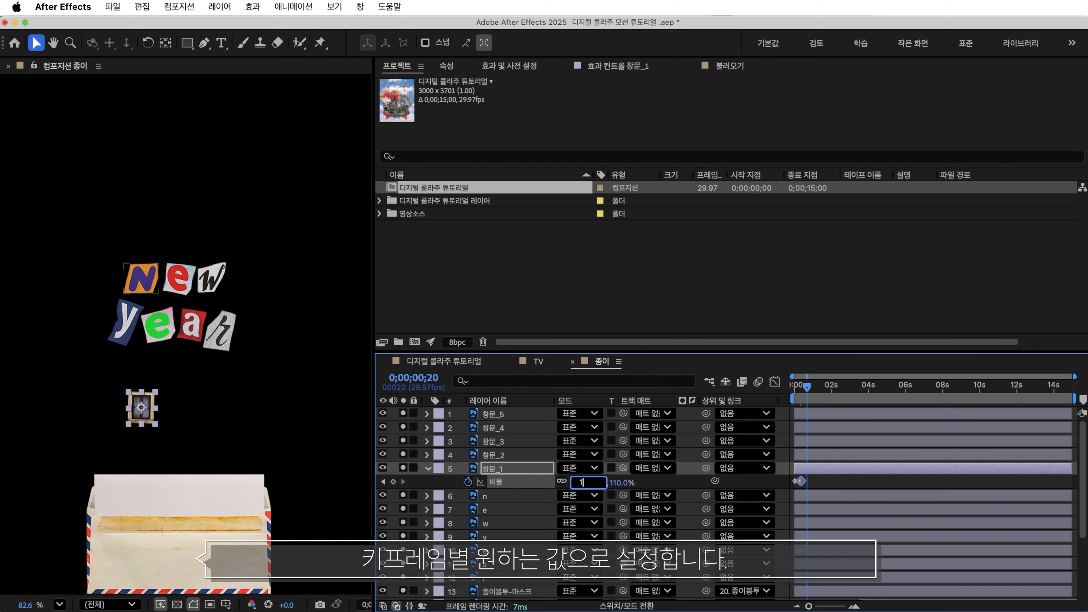
{"action": "type", "text": "00"}
{"action": "key", "text": "Return"}
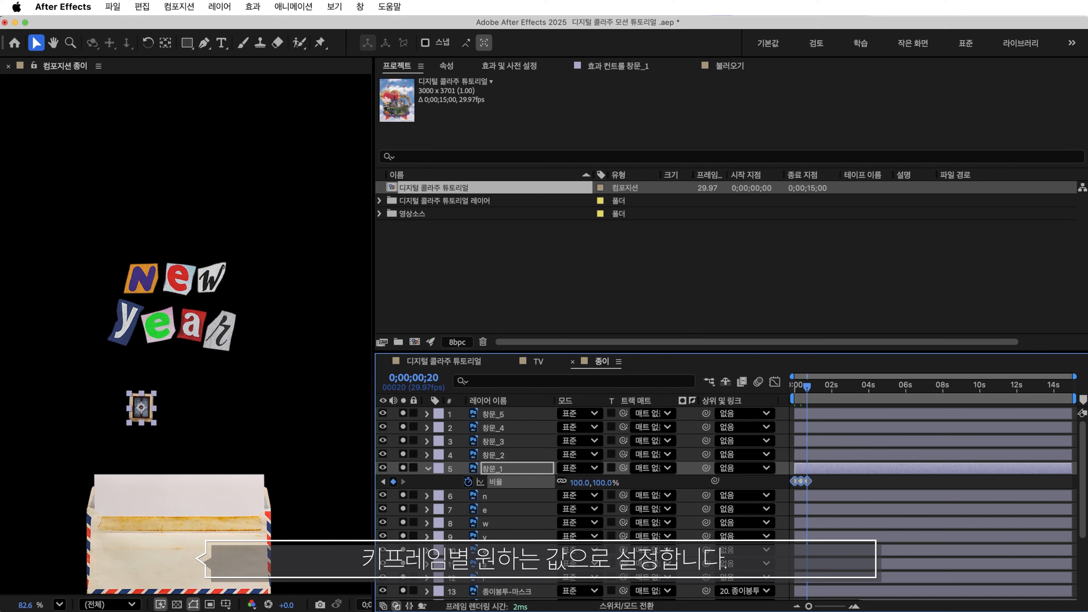
{"action": "key", "text": "F9"}
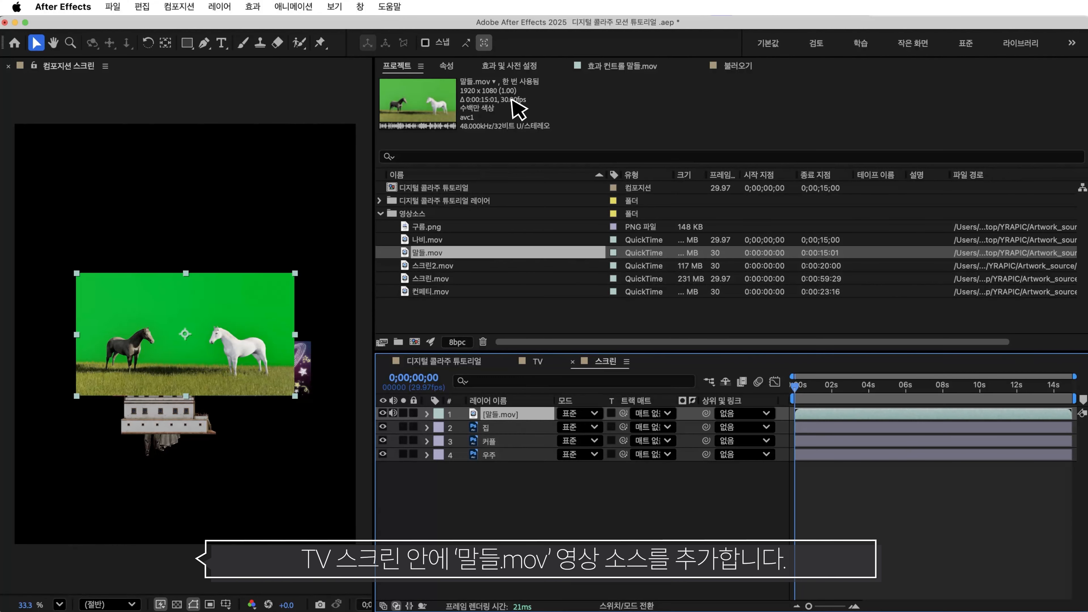
- Apply the Keylight (1.2) effect to the 말들.mov layer in the 스크린 composition
{"action": "left_click", "coordinate": [512, 65]}
{"action": "left_click", "coordinate": [442, 82]}
{"action": "type", "text": "keylight"}
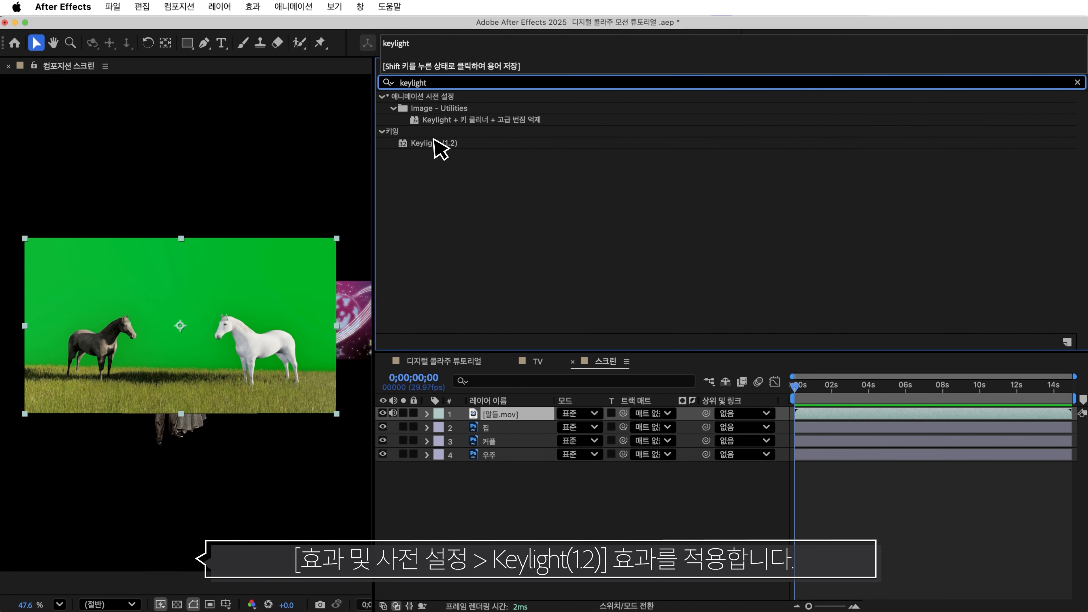
{"action": "double_click", "coordinate": [433, 143]}
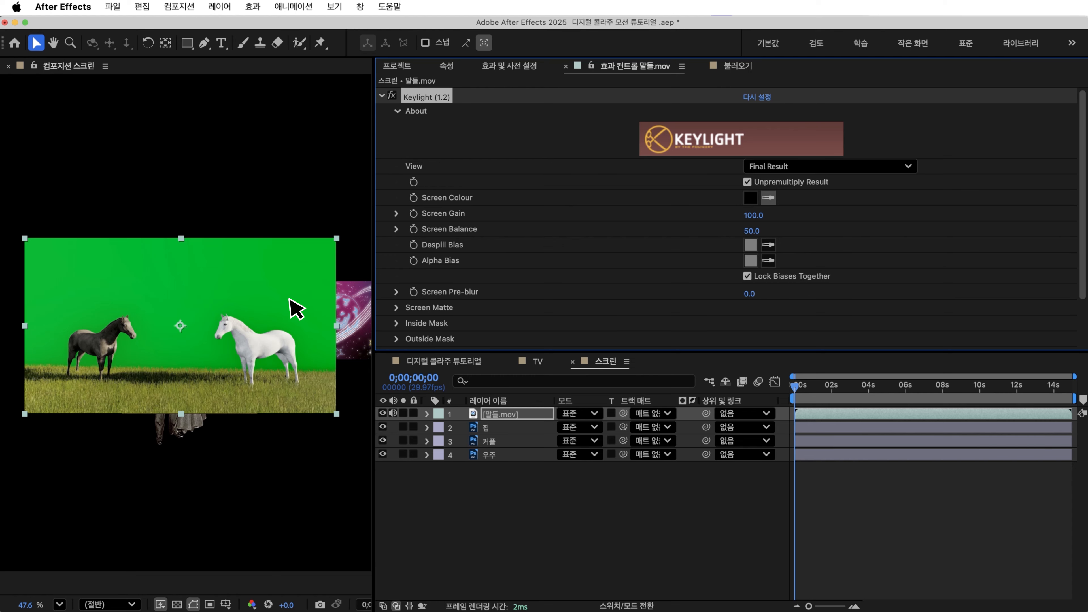
- Key out the green backdrop of the 말들.mov layer with Screen Balance at 0, and scale the layer down to fit the screen
{"action": "left_click", "coordinate": [288, 310]}
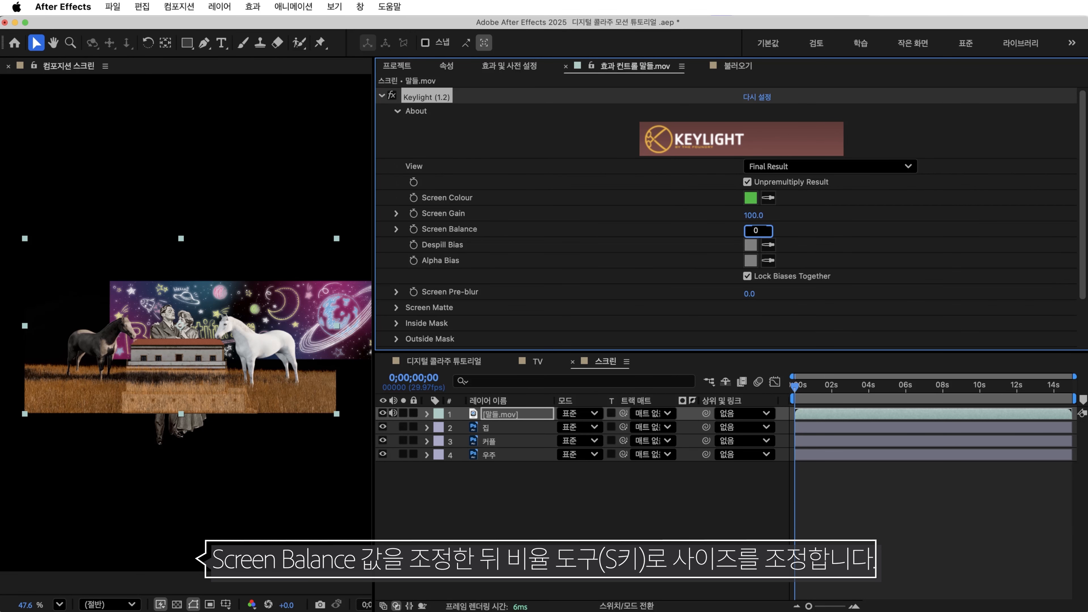
{"action": "key", "text": "Return"}
{"action": "key", "text": "s"}
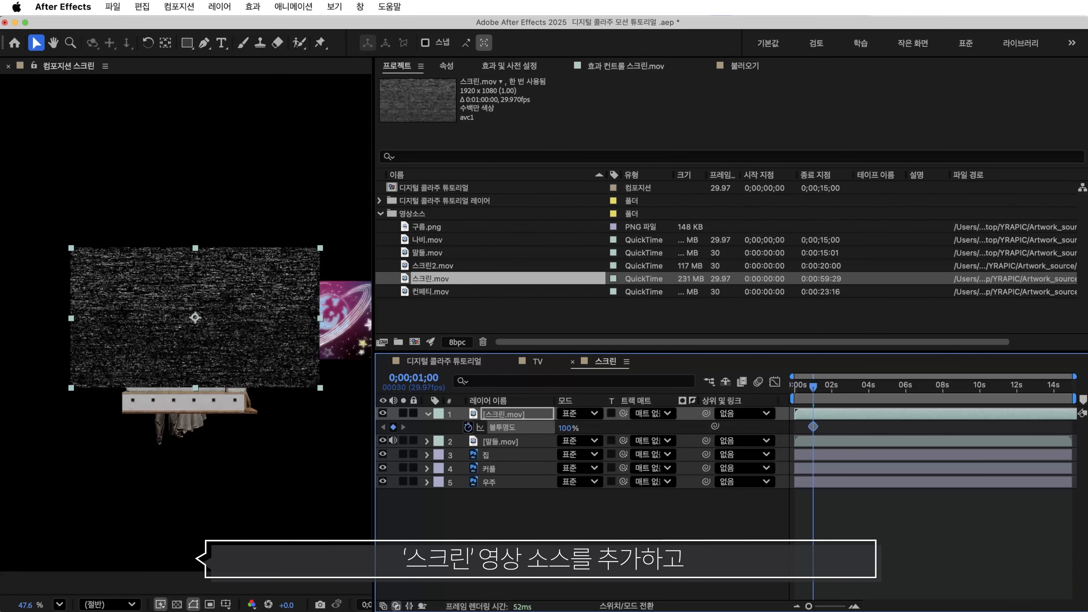
- Keyframe the 스크린.mov layer's opacity from 100% at 0;00;01;00 to 0% at 0;00;01;10
{"action": "left_click", "coordinate": [565, 428]}
{"action": "type", "text": "0"}
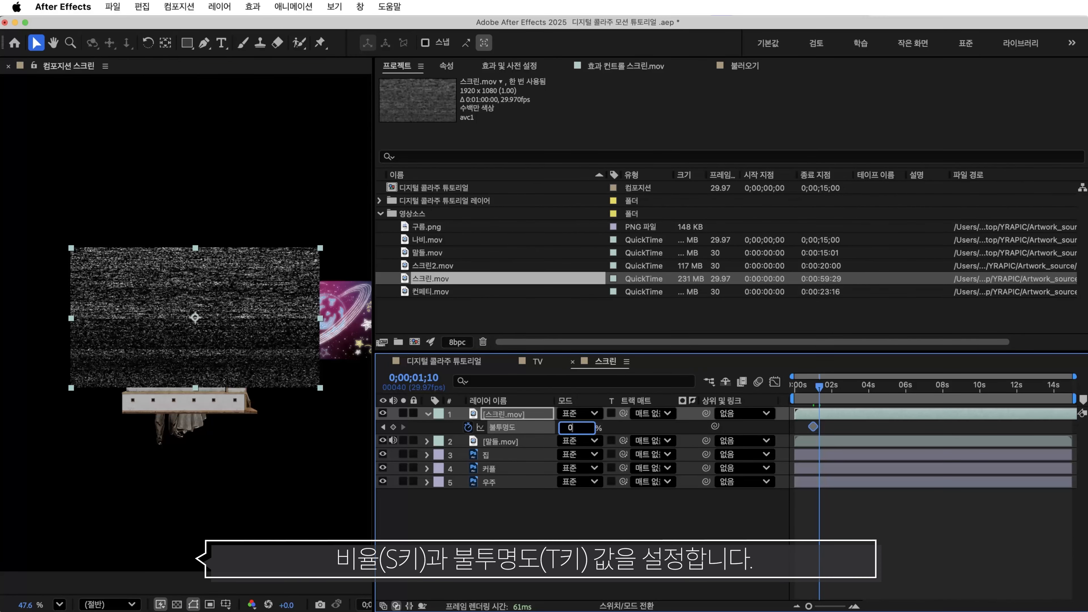
{"action": "key", "text": "Return"}
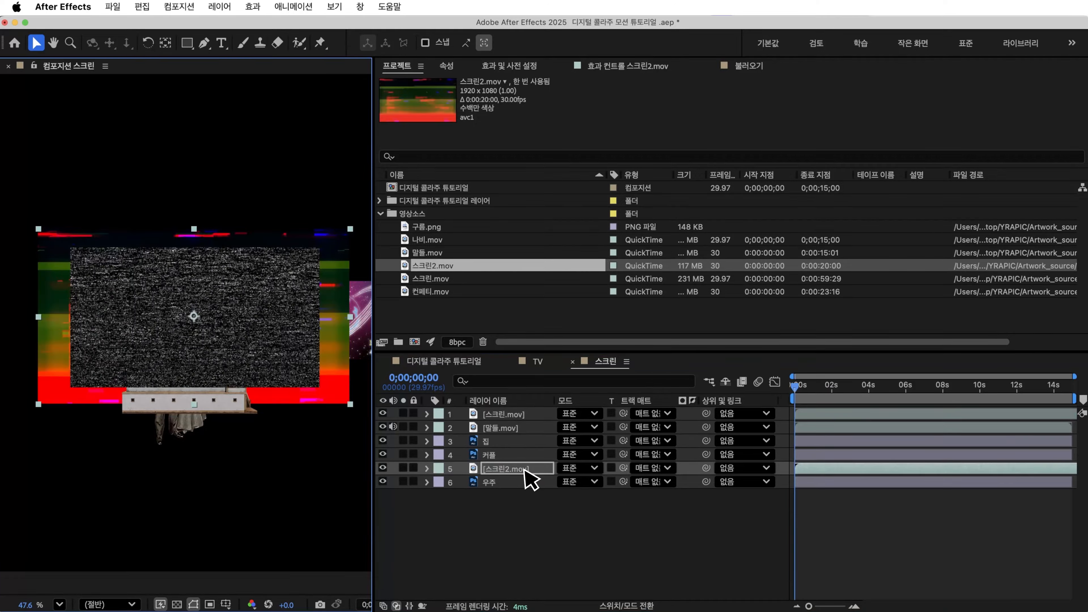
- Place 스크린2.mov above the 우주 layer at 50% opacity, starting at 0;00;01;10, and preview the TV composition
{"action": "left_click_drag", "start_coordinate": [529, 476], "coordinate": [519, 475]}
{"action": "key", "text": "t"}
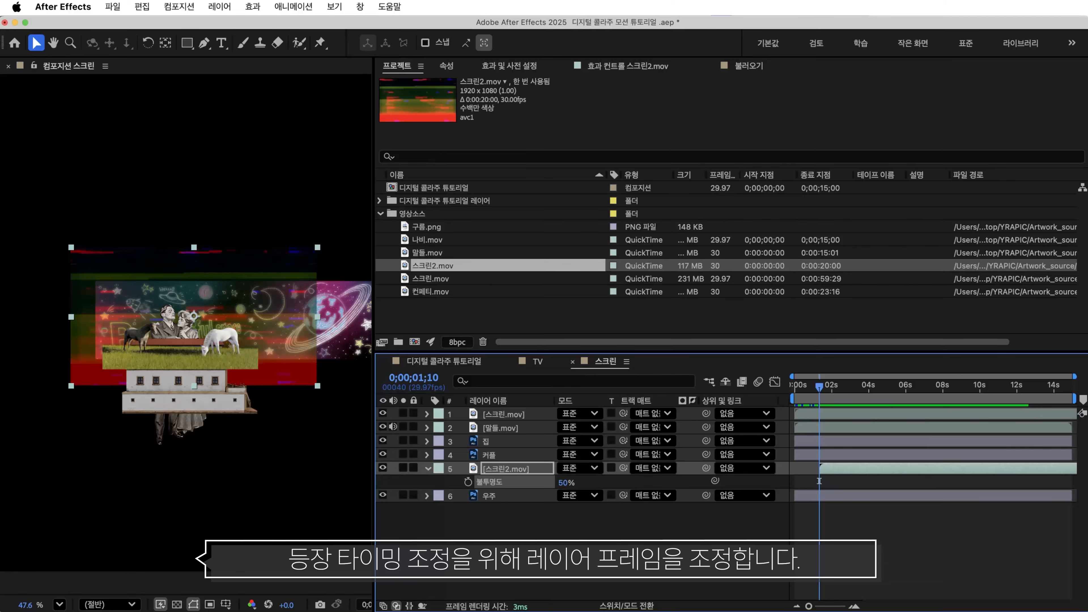
{"action": "key", "text": "F2"}
{"action": "key", "text": "u"}
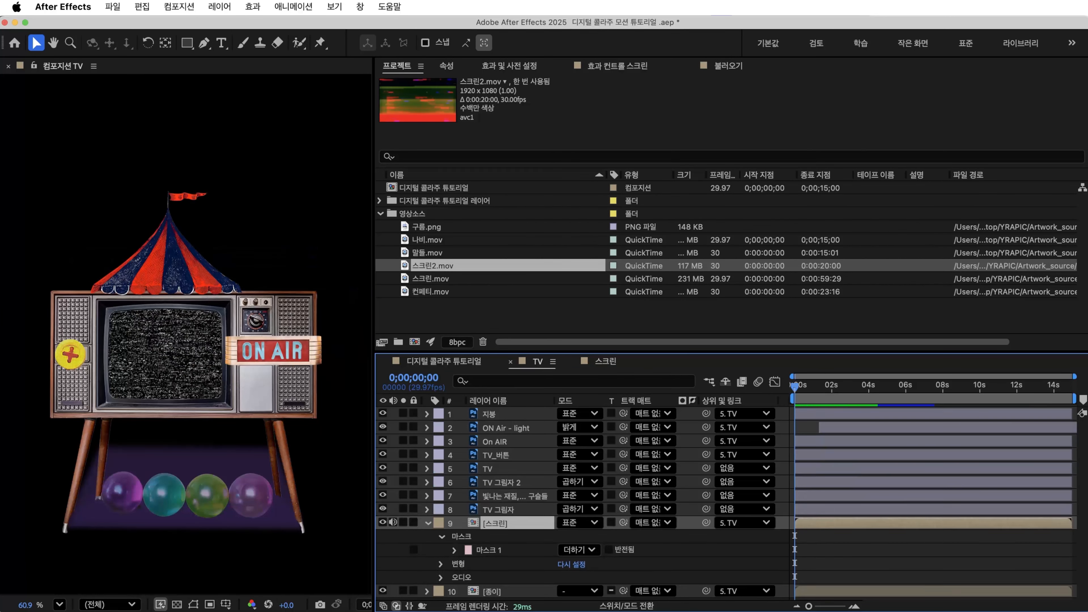
{"action": "key", "text": "space"}
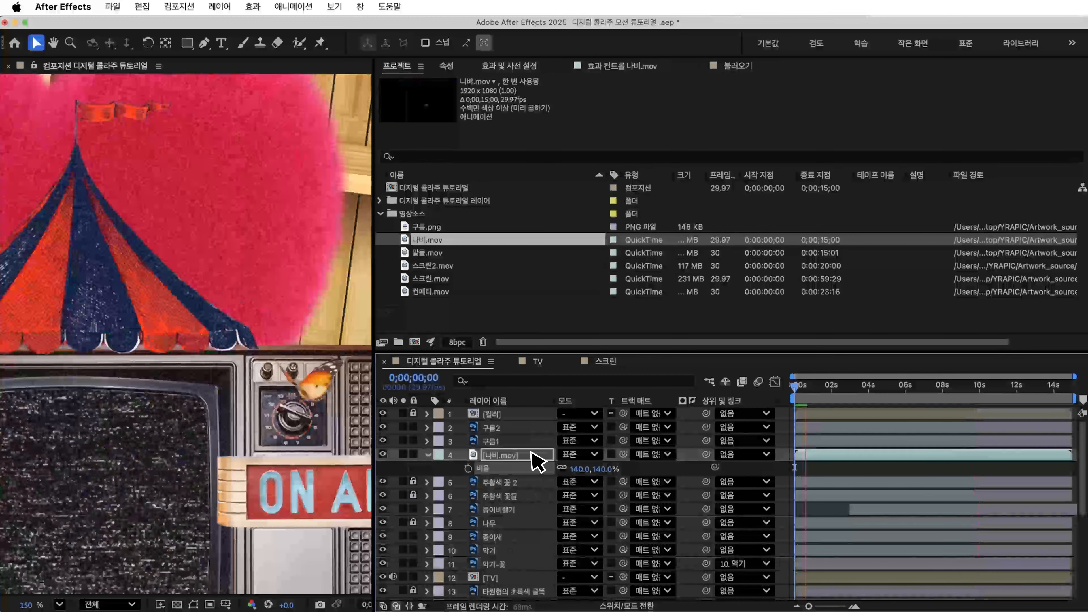
- Apply the 그림자 효과 effect to the 나비.mov layer in the 디지털 콜라주 튜토리얼 composition
{"action": "key", "text": "space"}
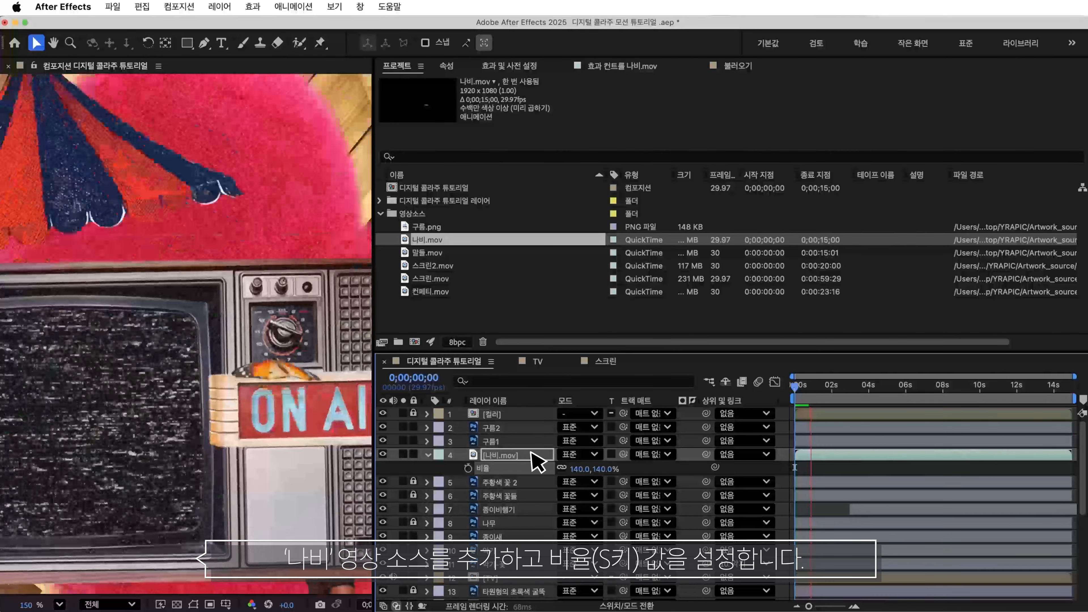
{"action": "left_click", "coordinate": [526, 69]}
{"action": "left_click", "coordinate": [473, 82]}
{"action": "type", "text": "그림자"}
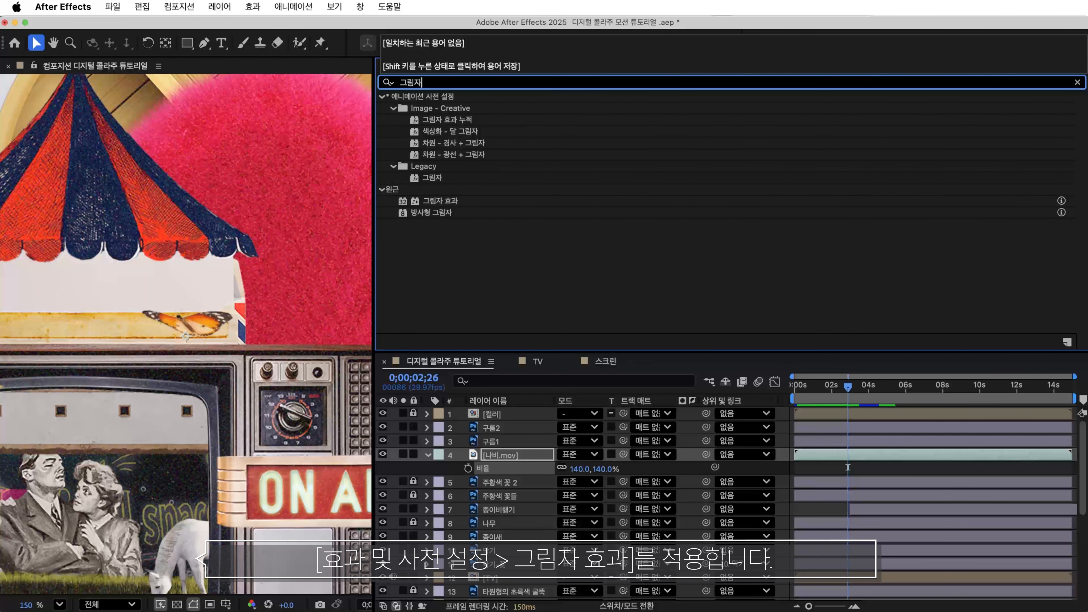
{"action": "type", "text": " 효과"}
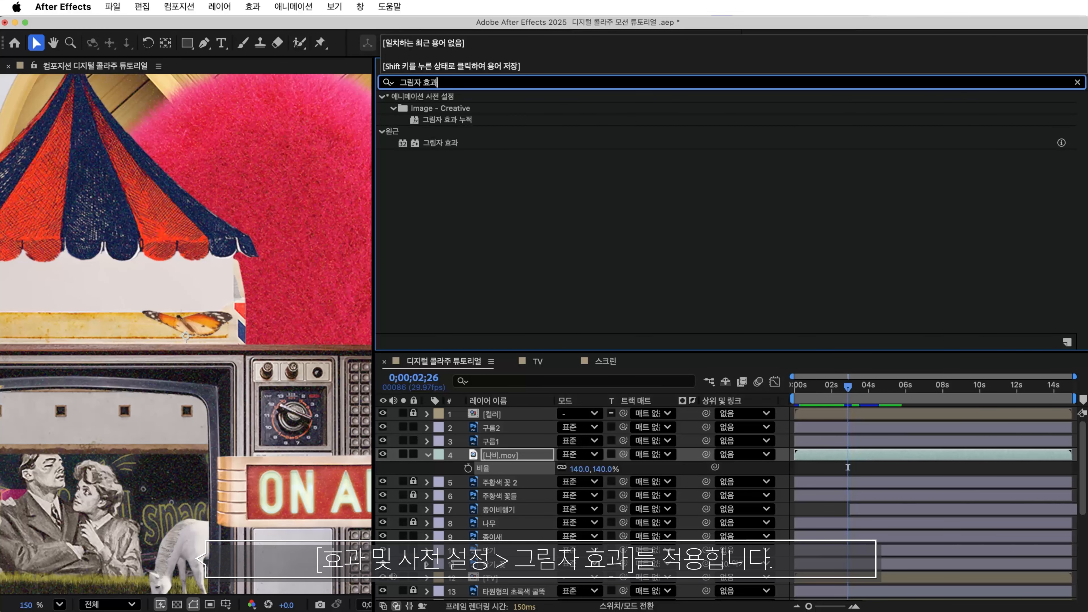
{"action": "double_click", "coordinate": [439, 143]}
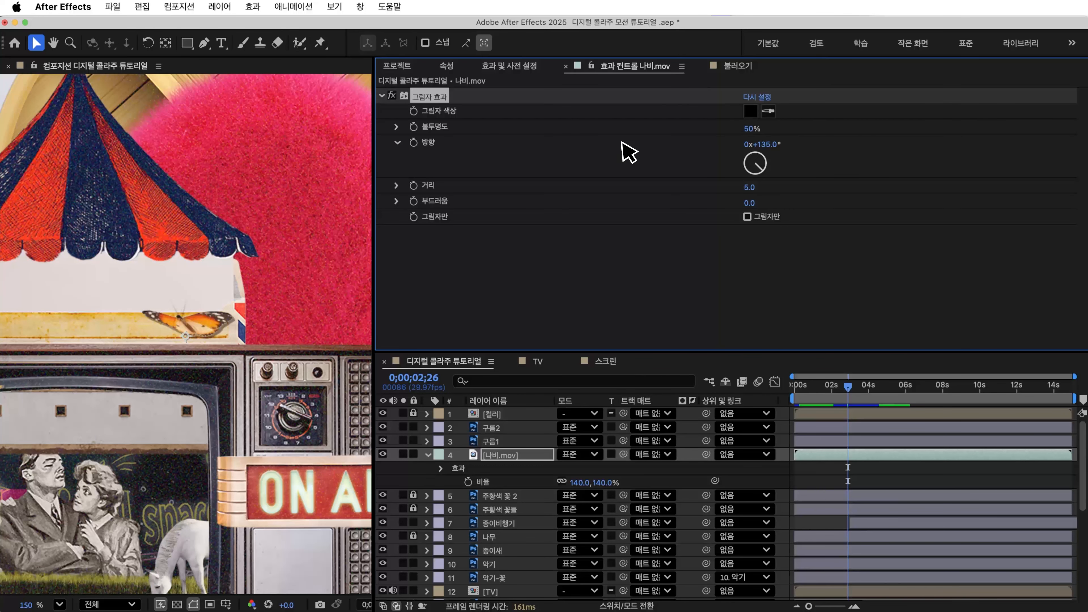
- Set the butterfly shadow's direction to 170°, opacity to 30% and distance to 70, and preview from the start
{"action": "left_click_drag", "start_coordinate": [768, 145], "coordinate": [771, 144]}
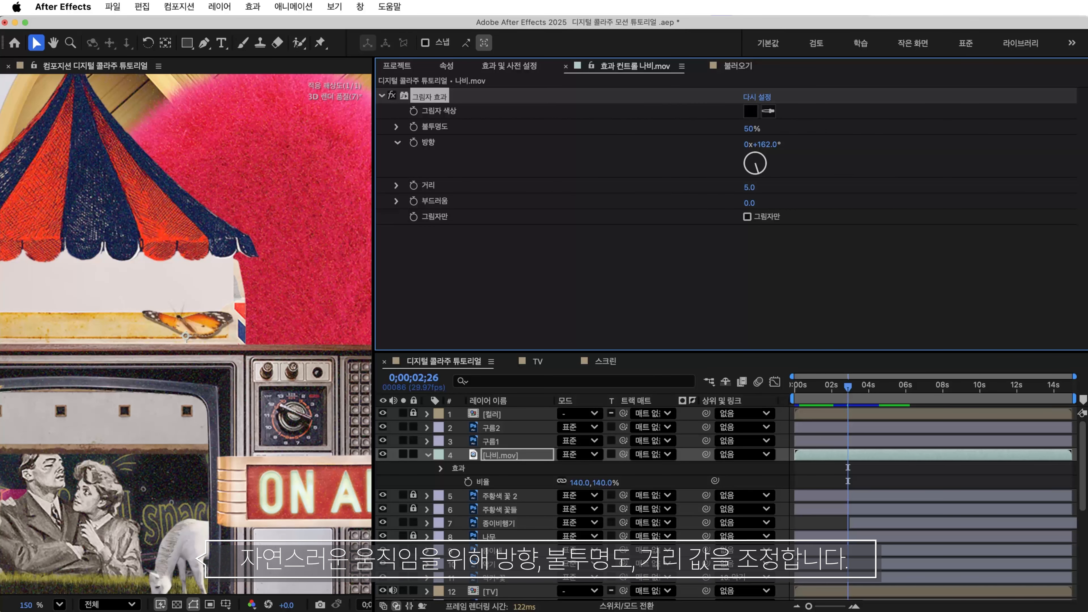
{"action": "left_click", "coordinate": [753, 128]}
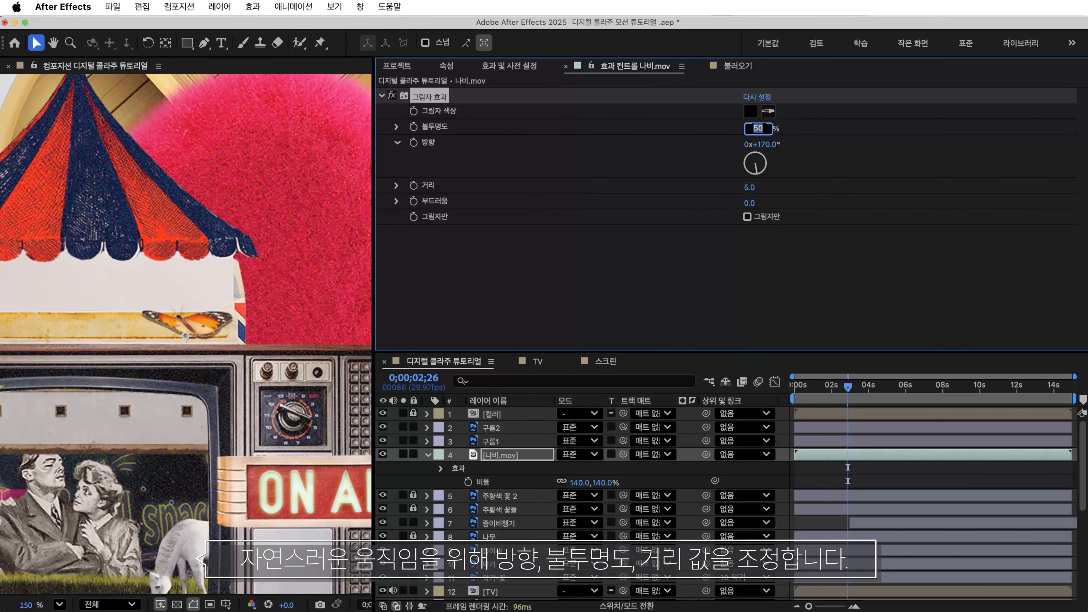
{"action": "key", "text": "Return"}
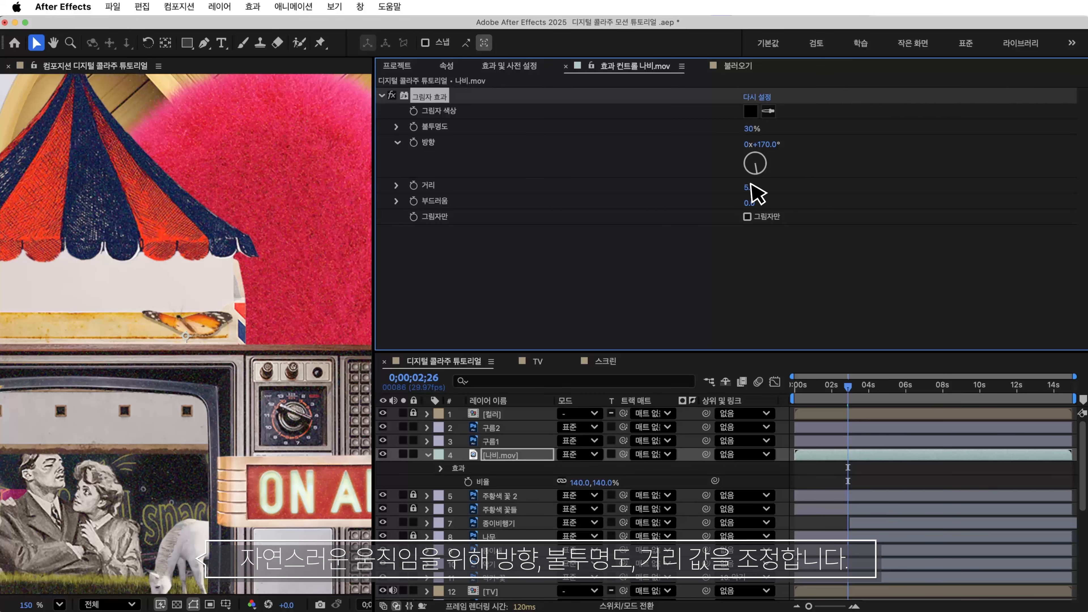
{"action": "key", "text": "Return"}
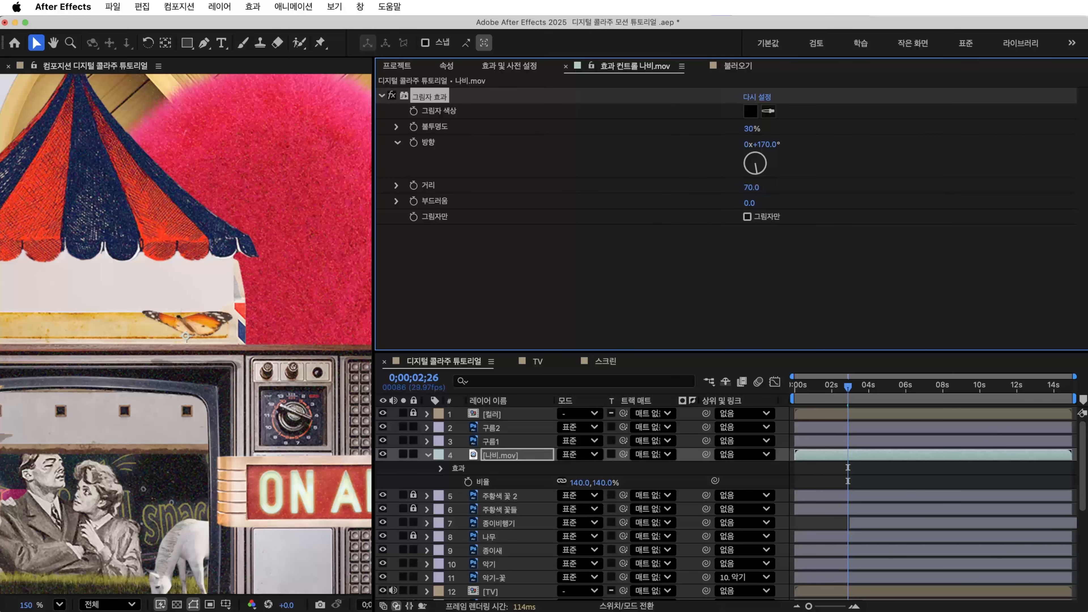
{"action": "key", "text": "Home"}
{"action": "key", "text": "space"}
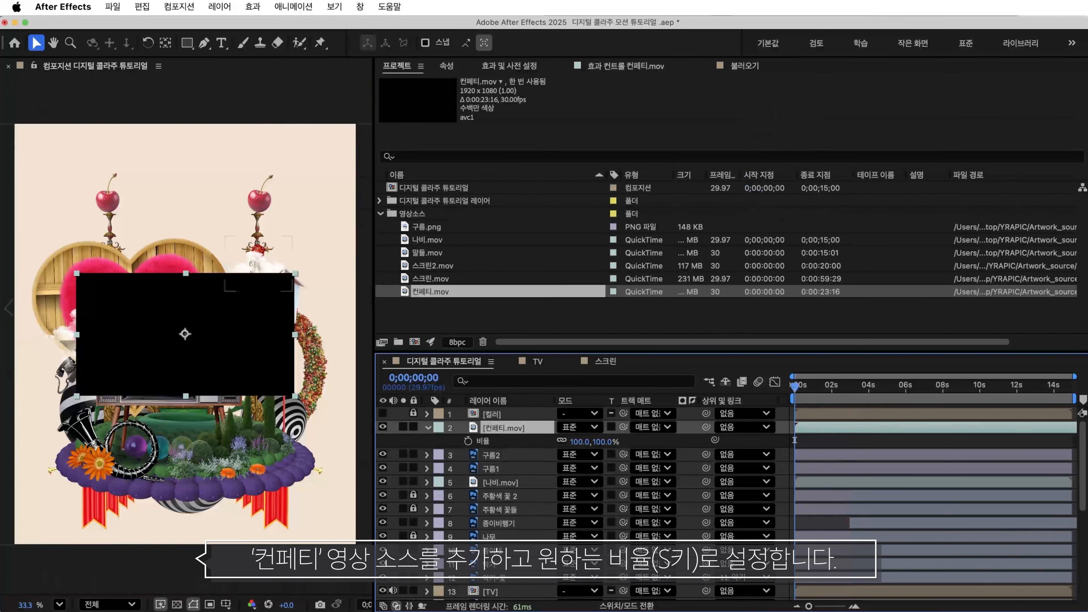
- Scale the 컨페티.mov layer to 347% and remove its black background using 색상 키 with 색상 허용치 100, 가장자리 얇게 2 and 가장자리 페더 3
{"action": "left_click_drag", "start_coordinate": [578, 441], "coordinate": [685, 441]}
{"action": "key", "text": "space"}
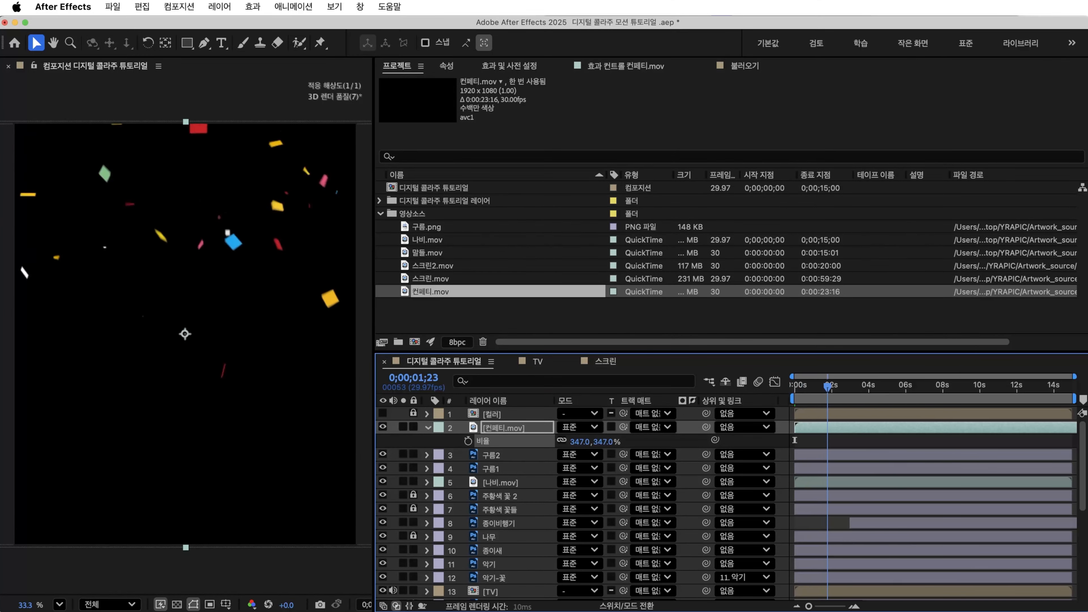
{"action": "left_click", "coordinate": [524, 69]}
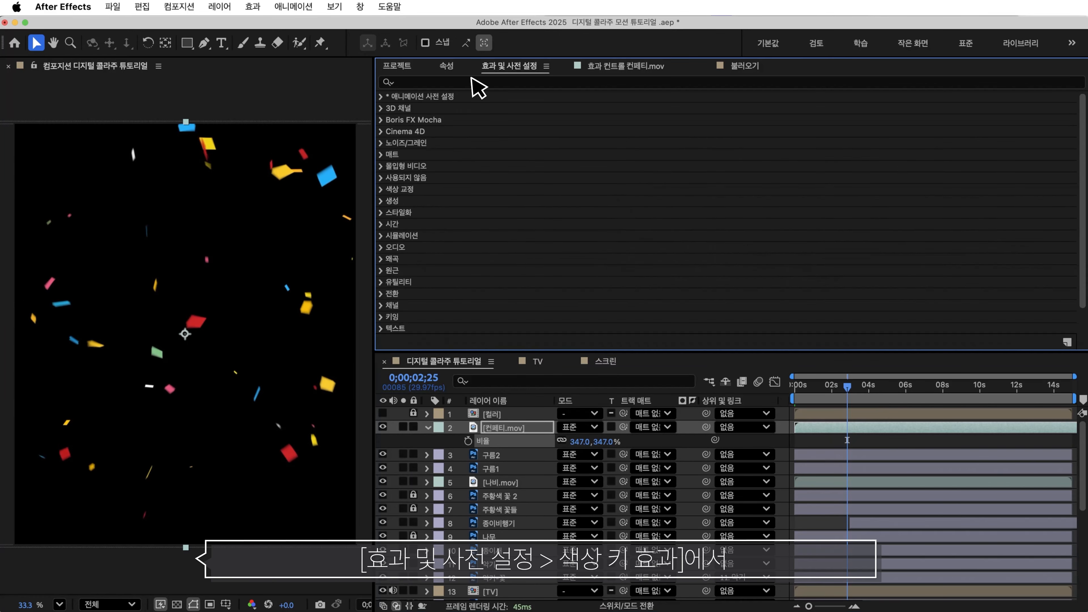
{"action": "left_click", "coordinate": [524, 81]}
{"action": "type", "text": "색상 키"}
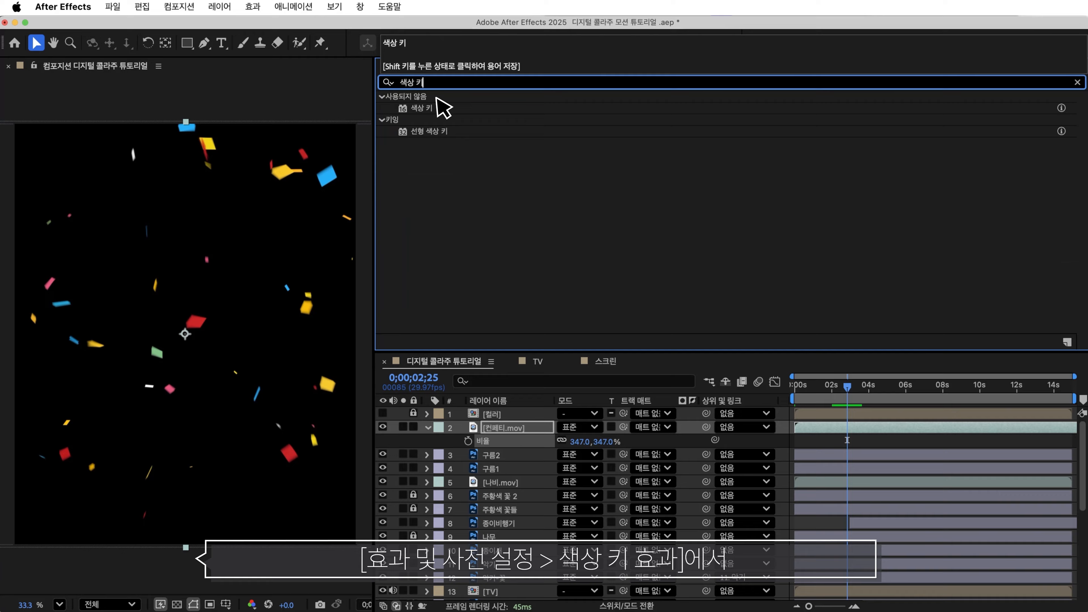
{"action": "double_click", "coordinate": [445, 103]}
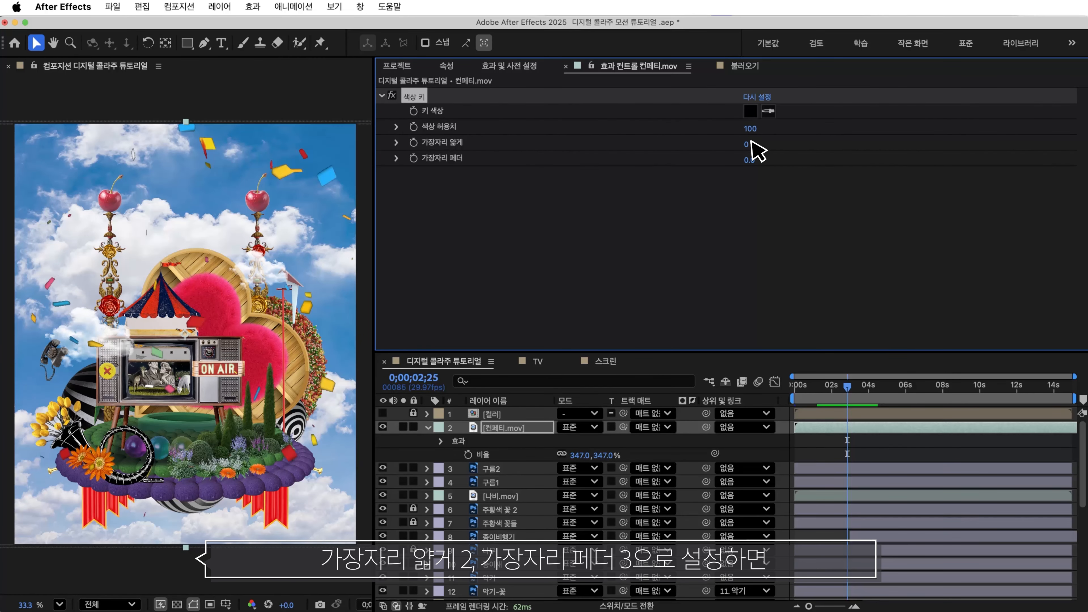
{"action": "key", "text": "Return"}
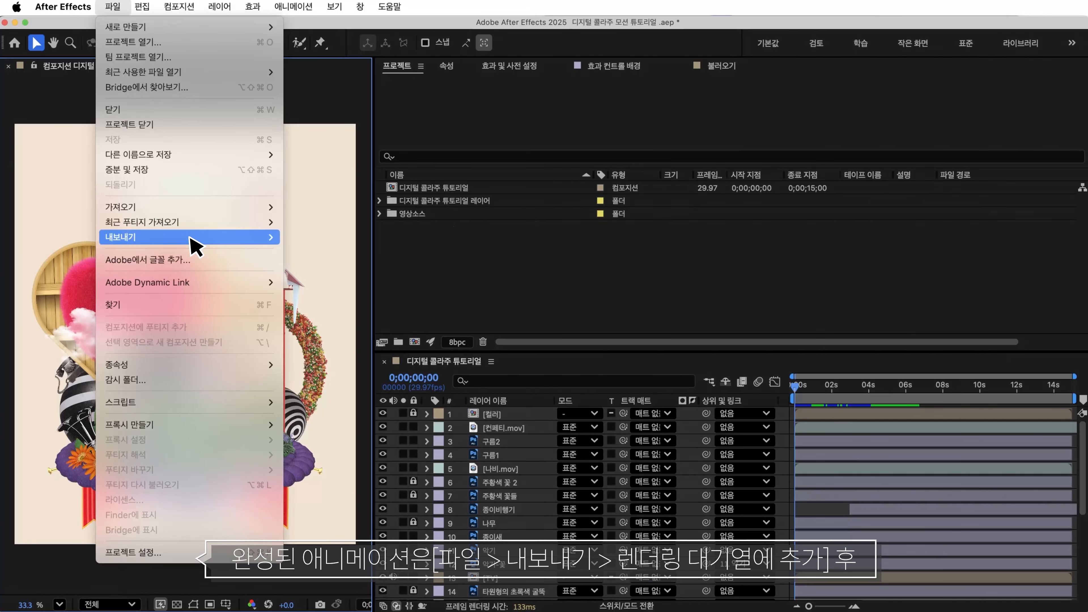
- Add the 디지털 콜라주 튜토리얼 composition to the render queue and render it to 디지털 콜라주 튜토리얼.mp4 in H.264
{"action": "mouse_move", "coordinate": [190, 238]}
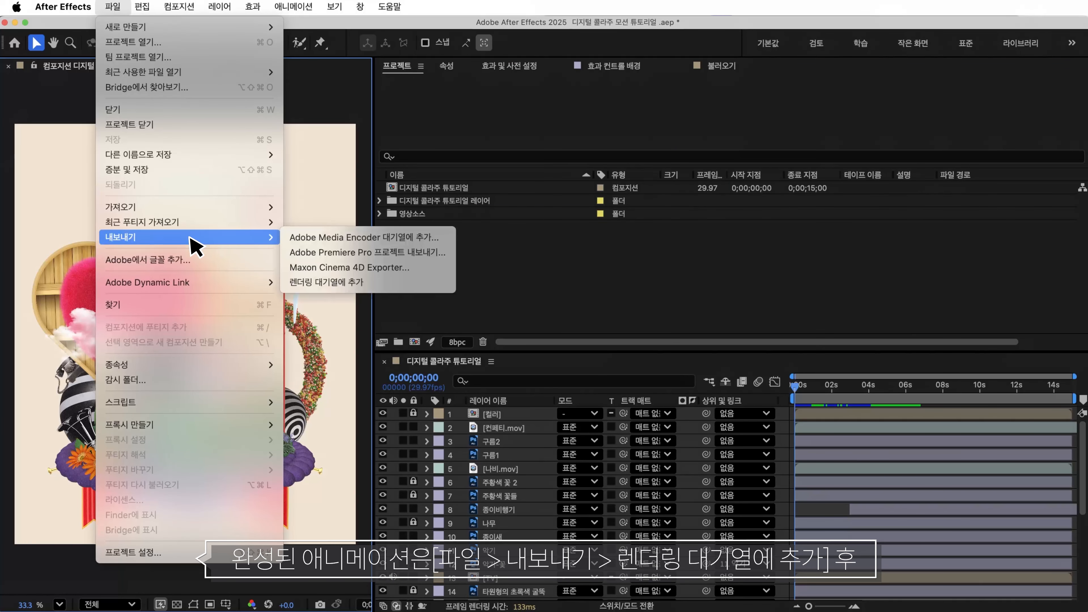
{"action": "left_click", "coordinate": [403, 282]}
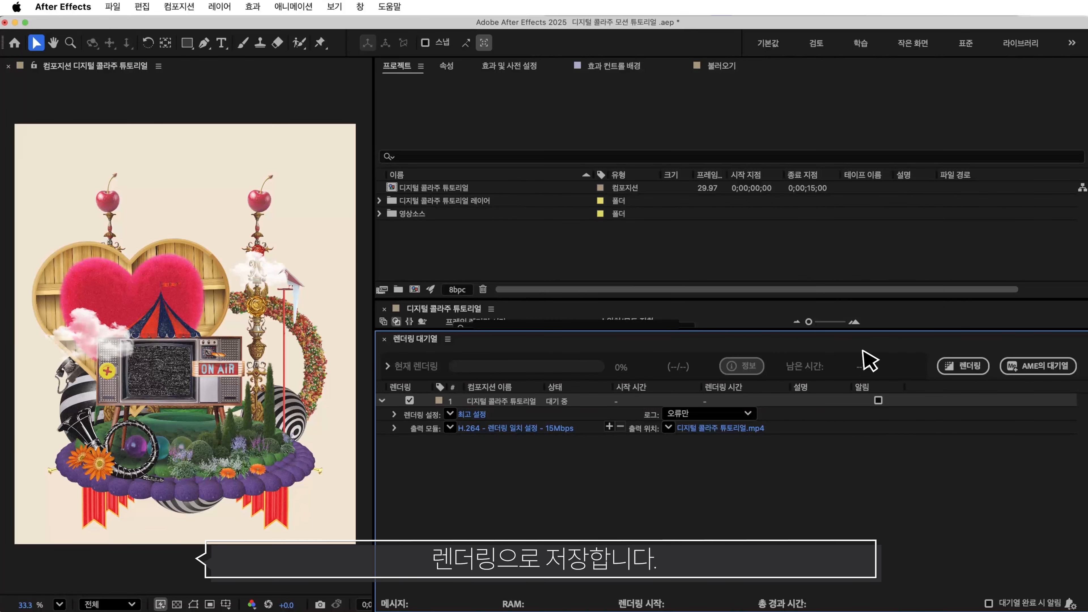
{"action": "left_click", "coordinate": [963, 365]}
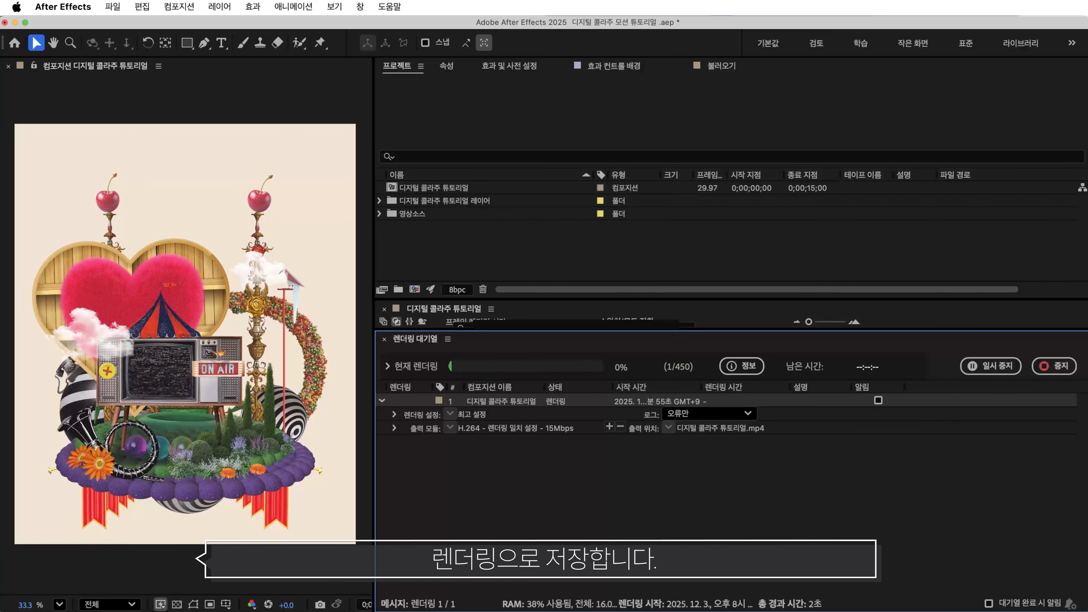